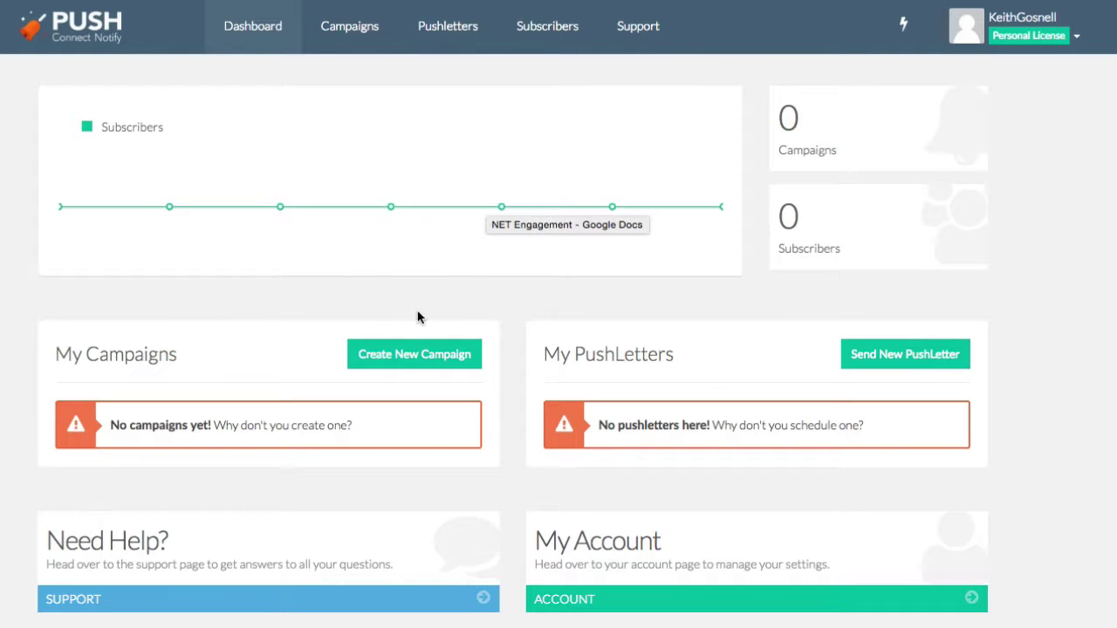
Create a new campaign named AmpedPublishing.
left_click(384, 356)
left_click(403, 144)
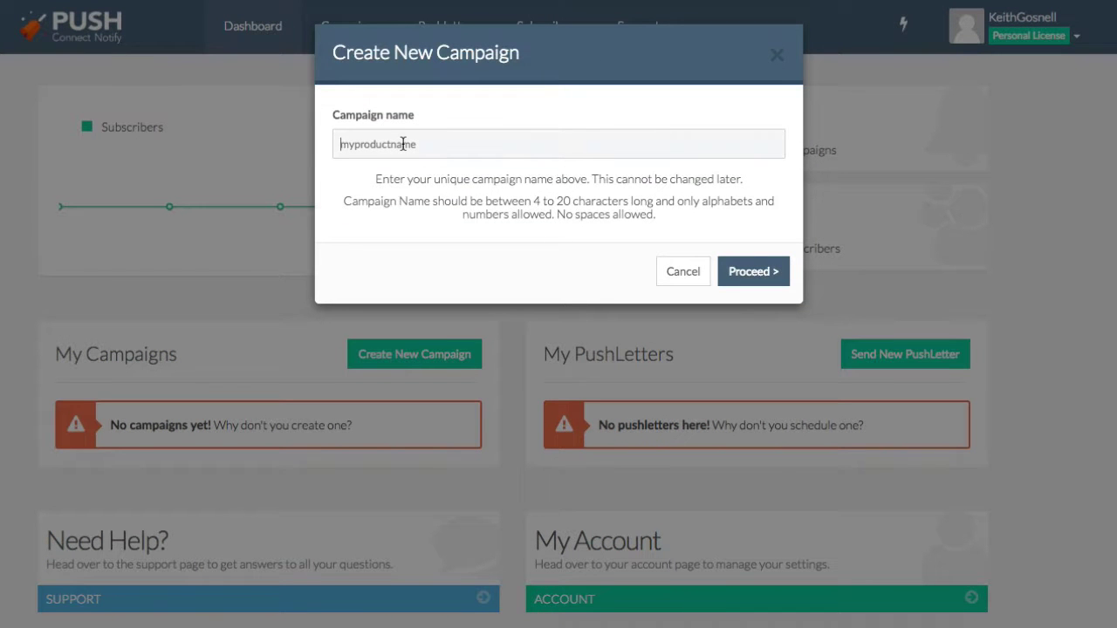
type("AmpedPublishing")
left_click(753, 281)
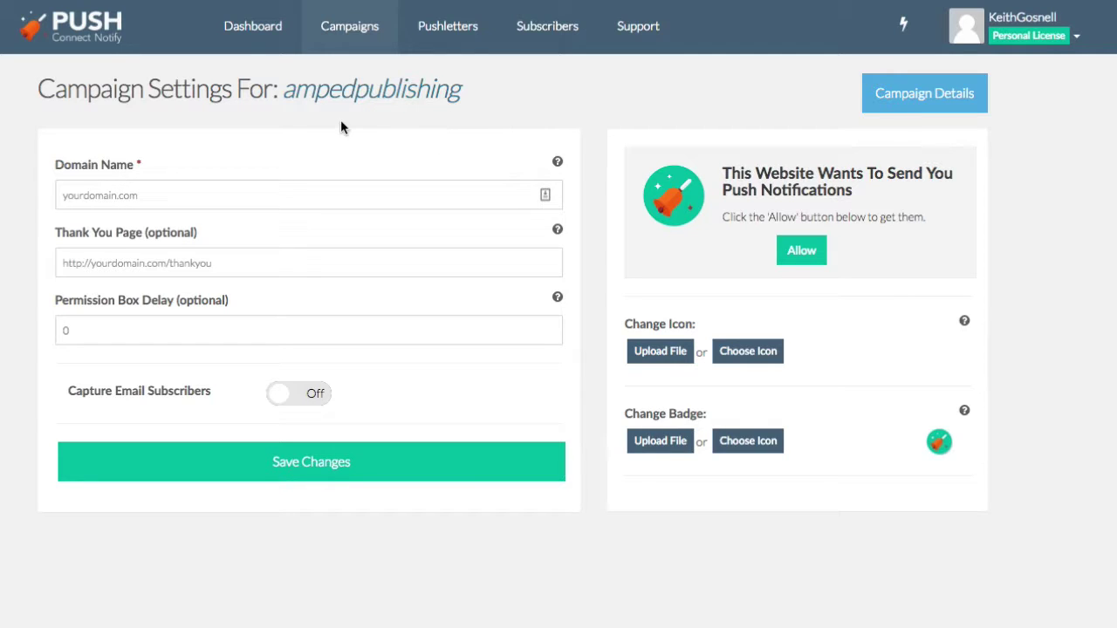
Set the campaign domain to ampedpublishing.com and the permission box delay to 2.
left_click(143, 199)
type("am")
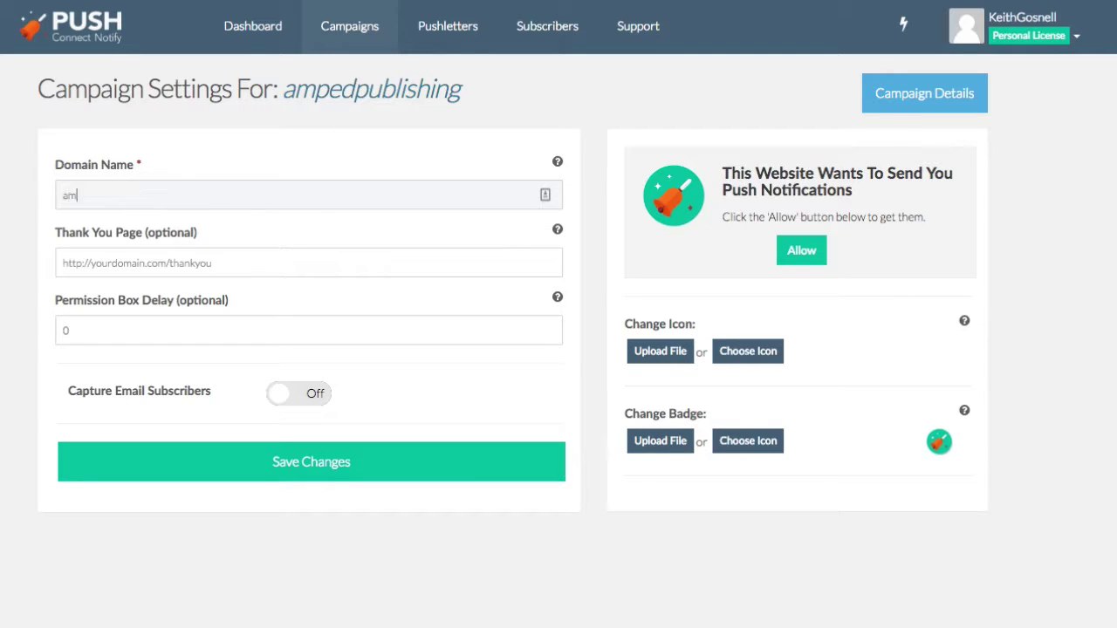
type("pedpublishing.com")
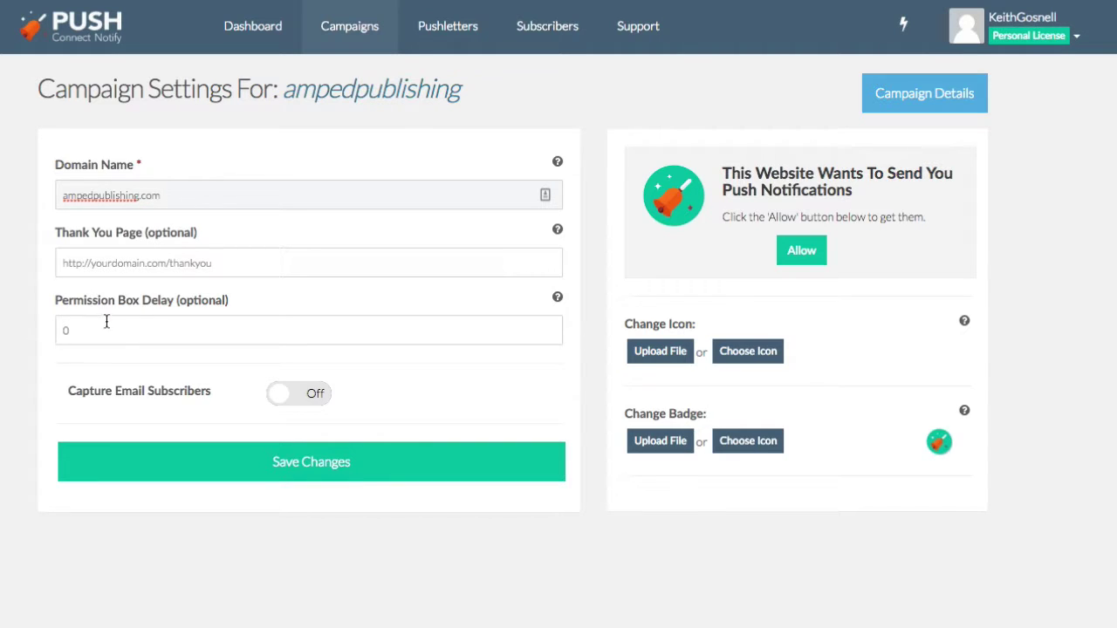
left_click_drag(79, 328, 40, 328)
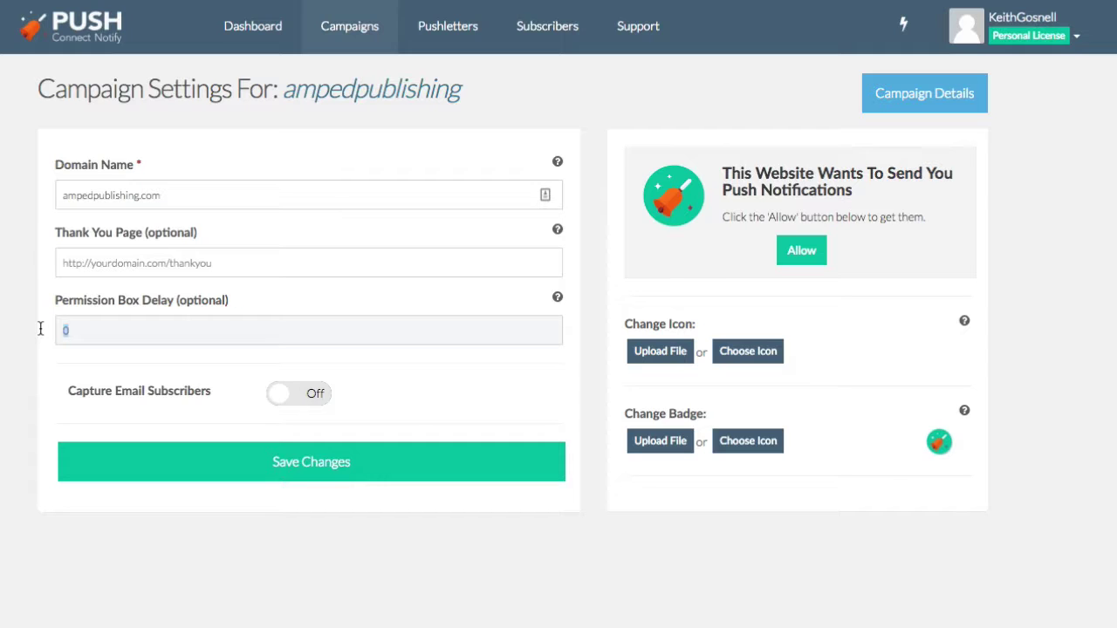
type("2")
Turn on email subscriber capture with the headline 'Optin To Receive Software Updates'.
left_click(313, 394)
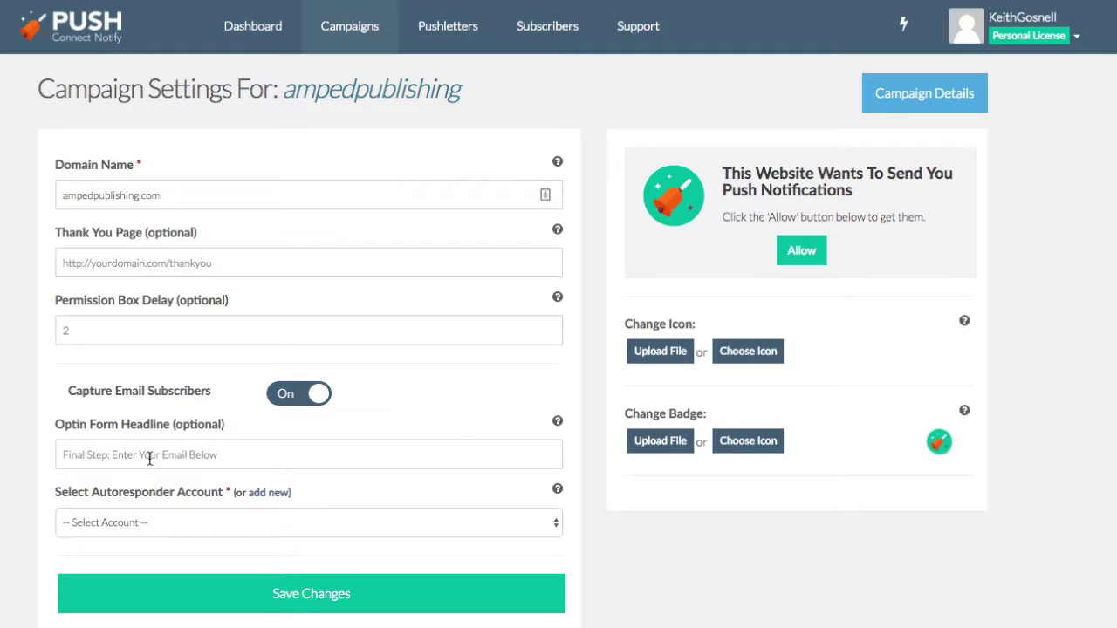
left_click(149, 459)
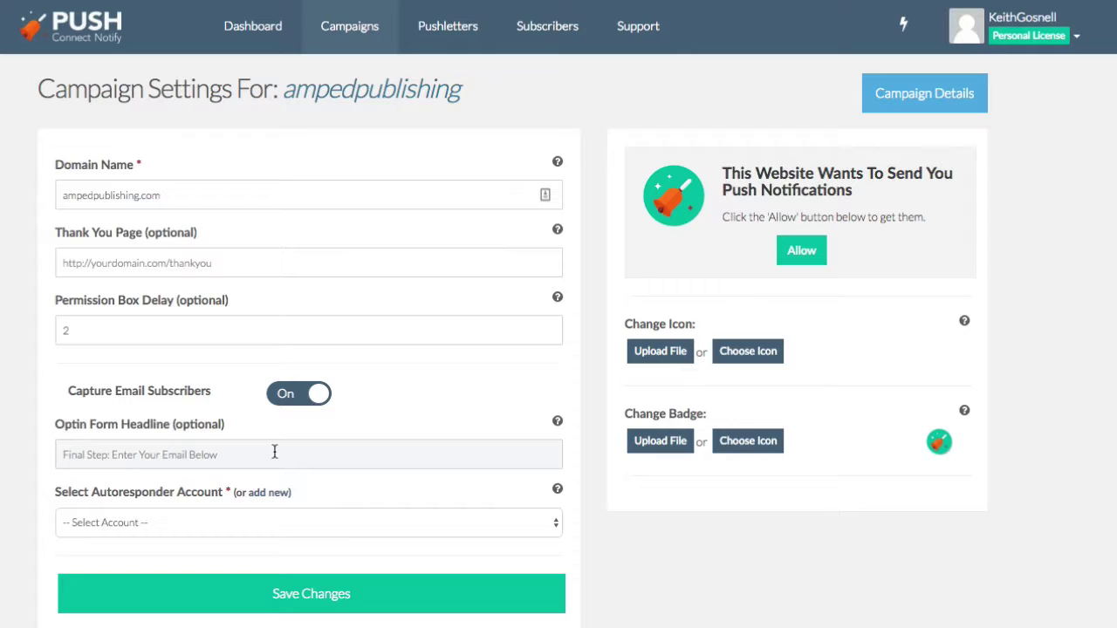
type("O")
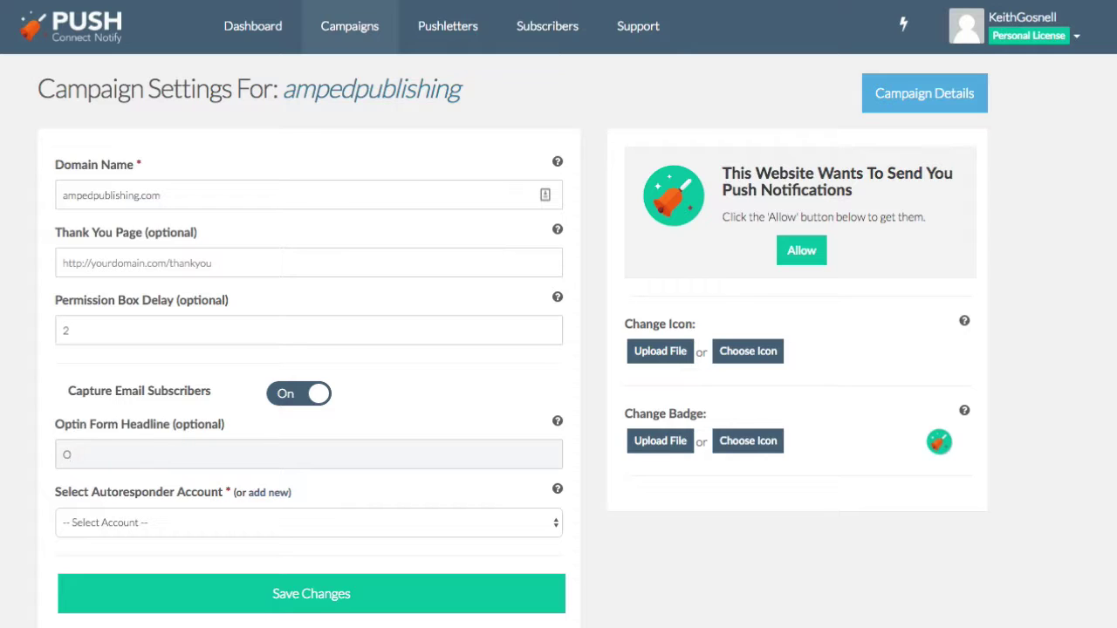
key("BackSpace")
type("Optin ")
type("To Receive ")
type("Email")
key("BackSpace")
key("BackSpace")
key("BackSpace")
key("BackSpace")
key("BackSpace")
key("BackSpace")
type("Softwa")
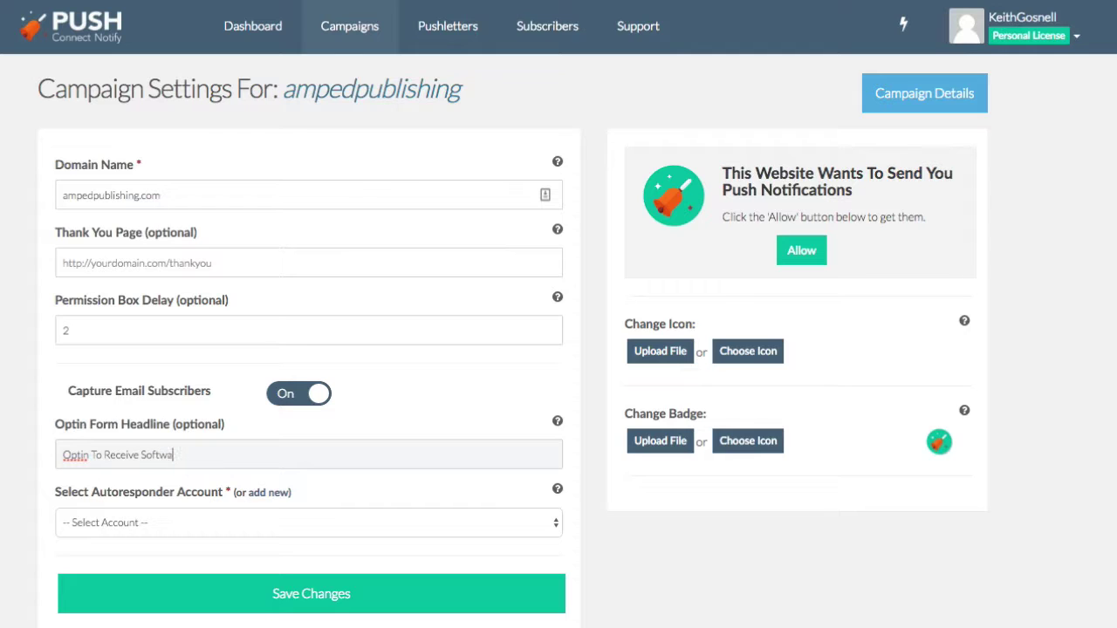
type("re Updates")
Send captured subscribers to the Sendlane - kickstart account's test list.
left_click(252, 523)
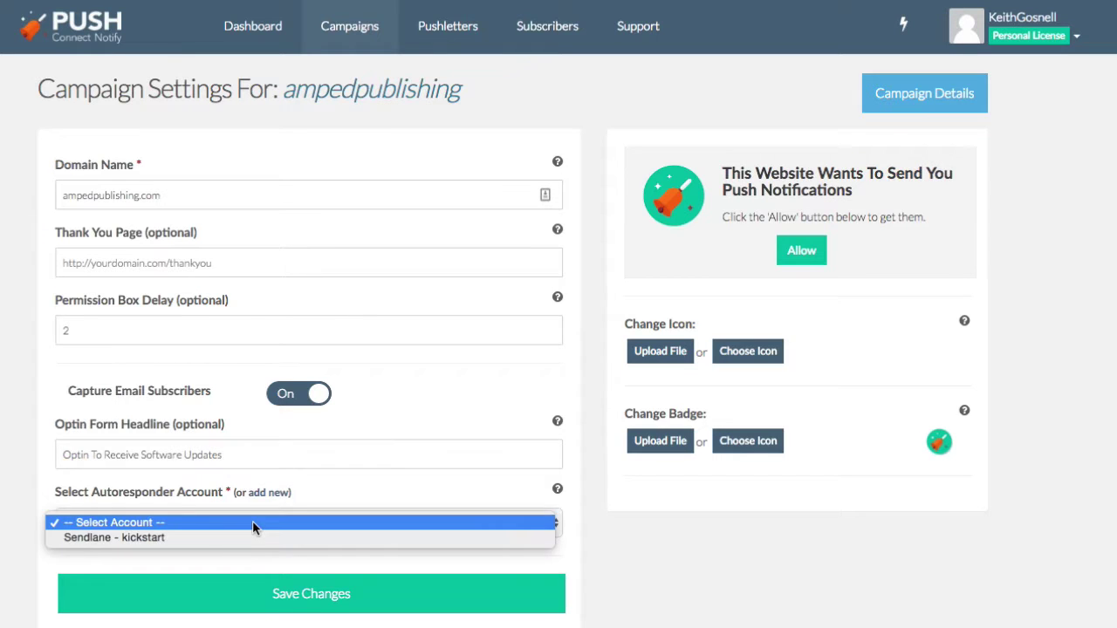
left_click(187, 539)
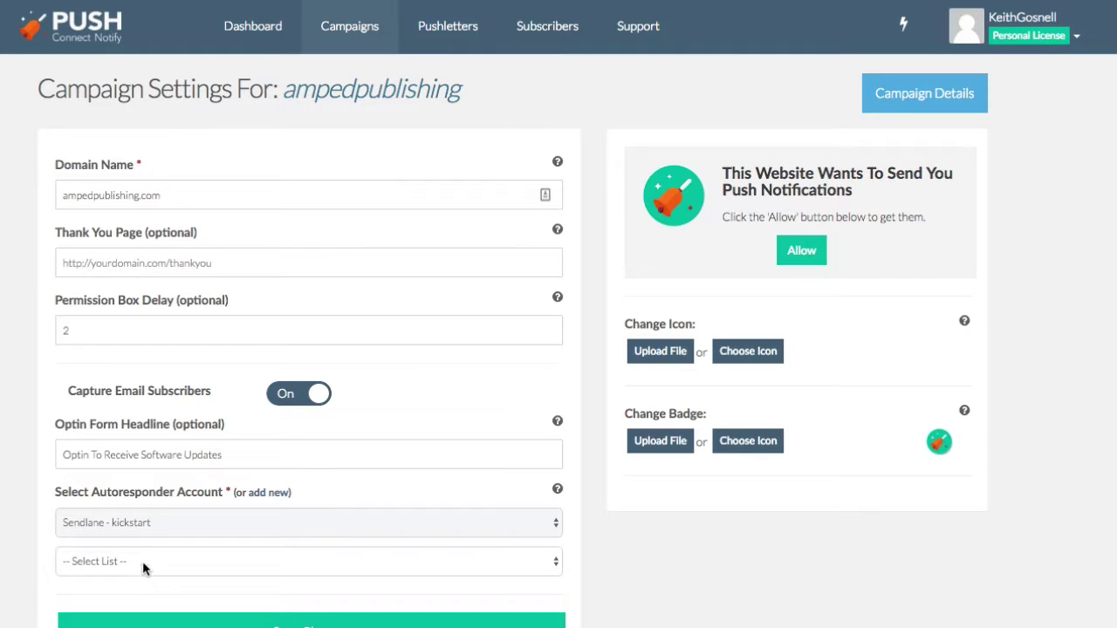
left_click(142, 561)
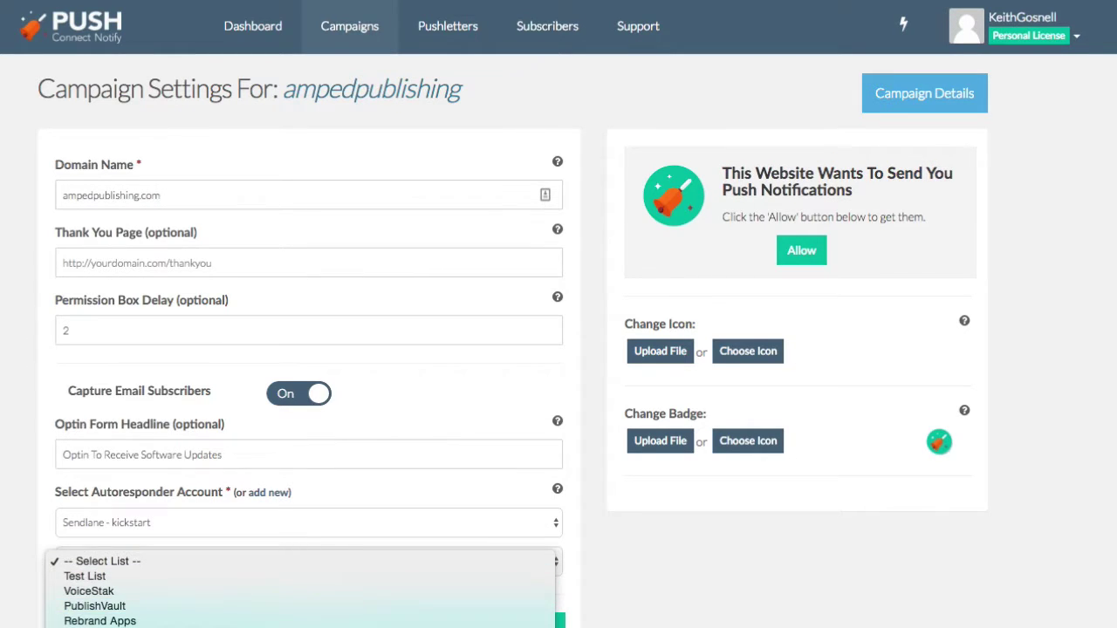
left_click(229, 576)
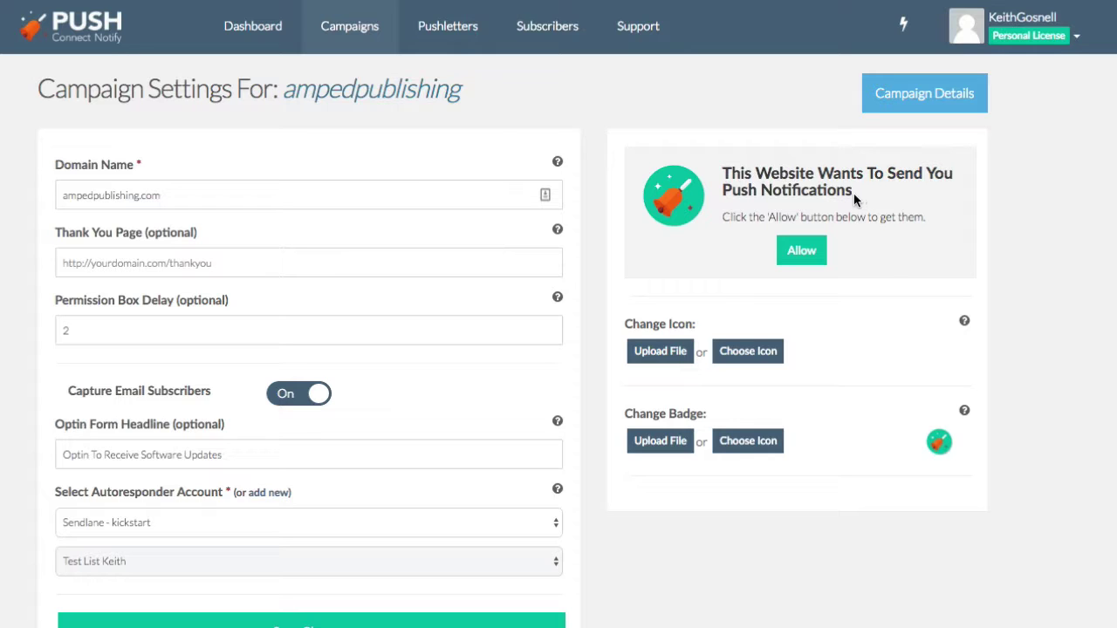
Replace 'This Website' in the prompt heading with 'Amped Publishing'.
left_click(853, 192)
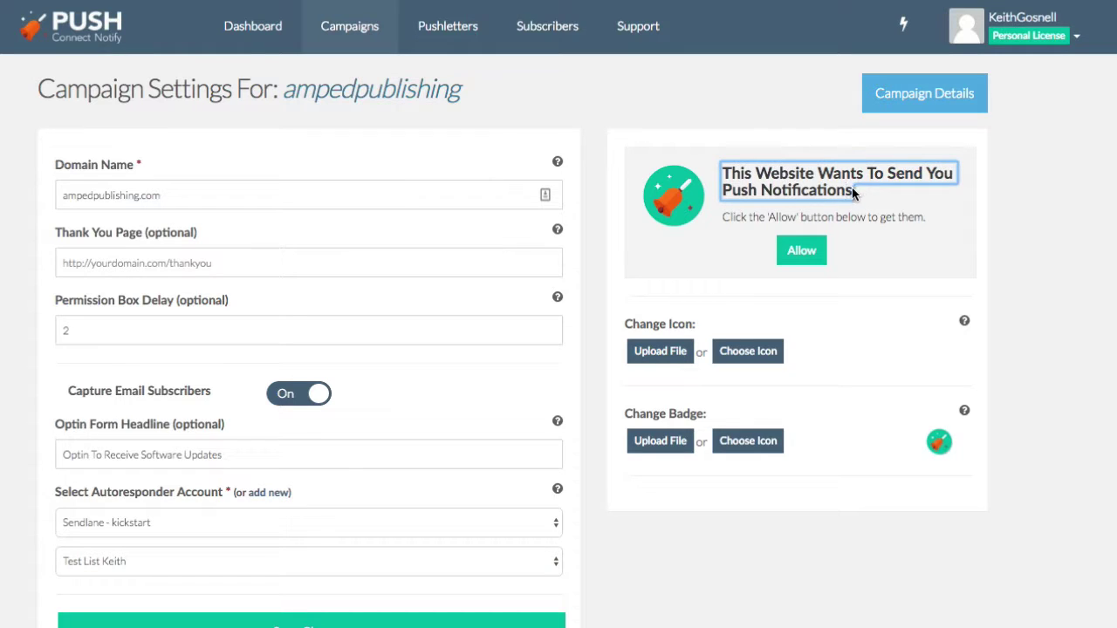
triple_click(851, 188)
left_click(784, 173)
left_click_drag(814, 173, 675, 173)
type("Amped")
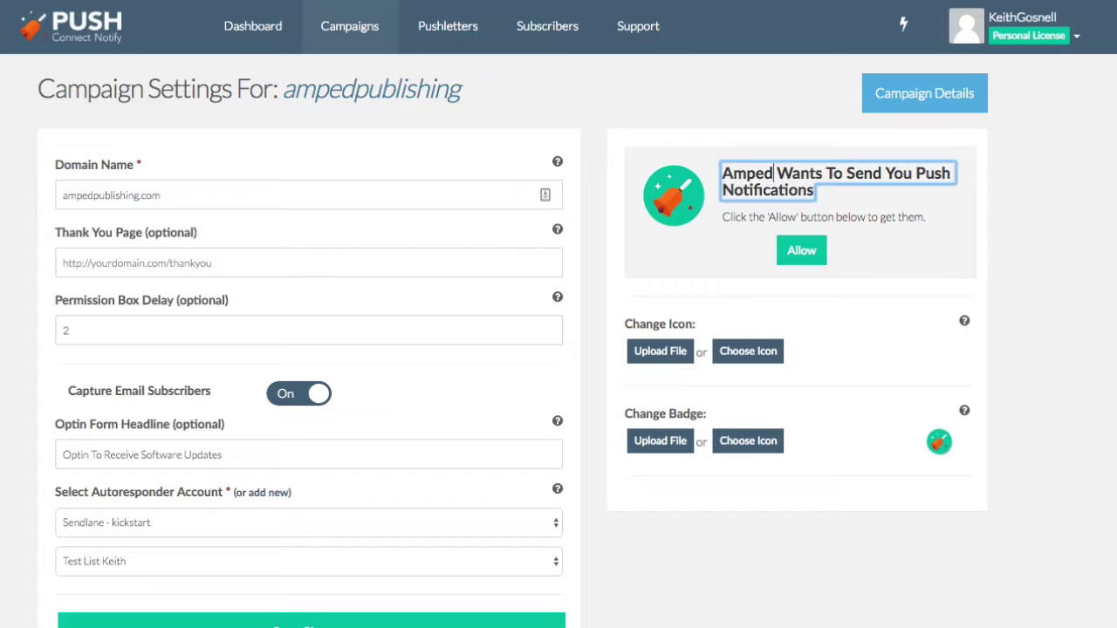
type(" Publishing")
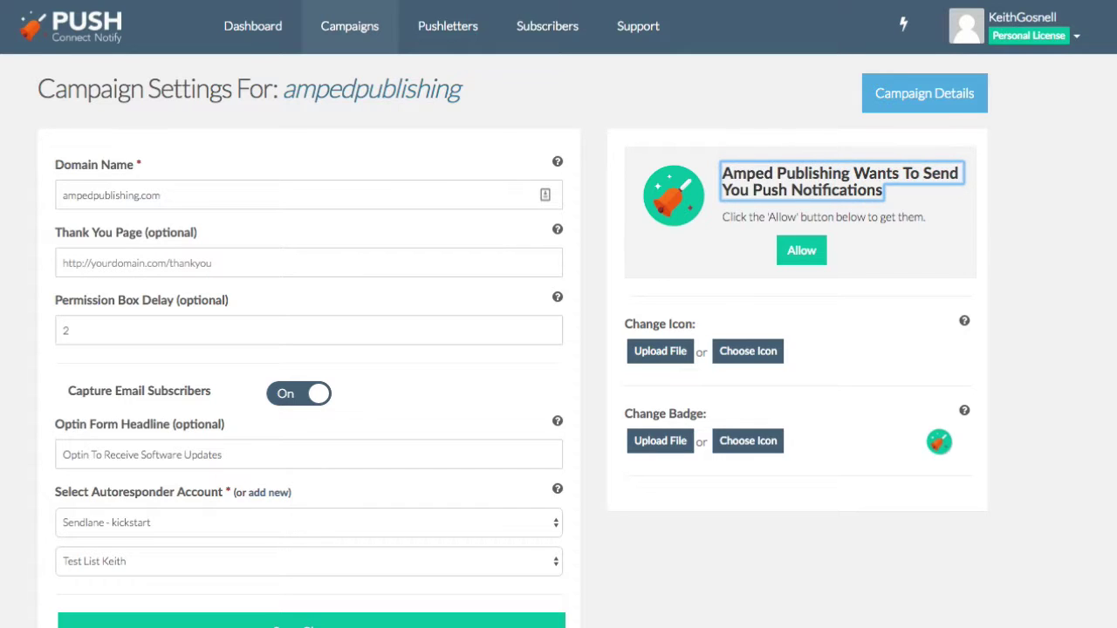
Choose the built-in paper-plane icon for the permission prompt.
left_click(901, 218)
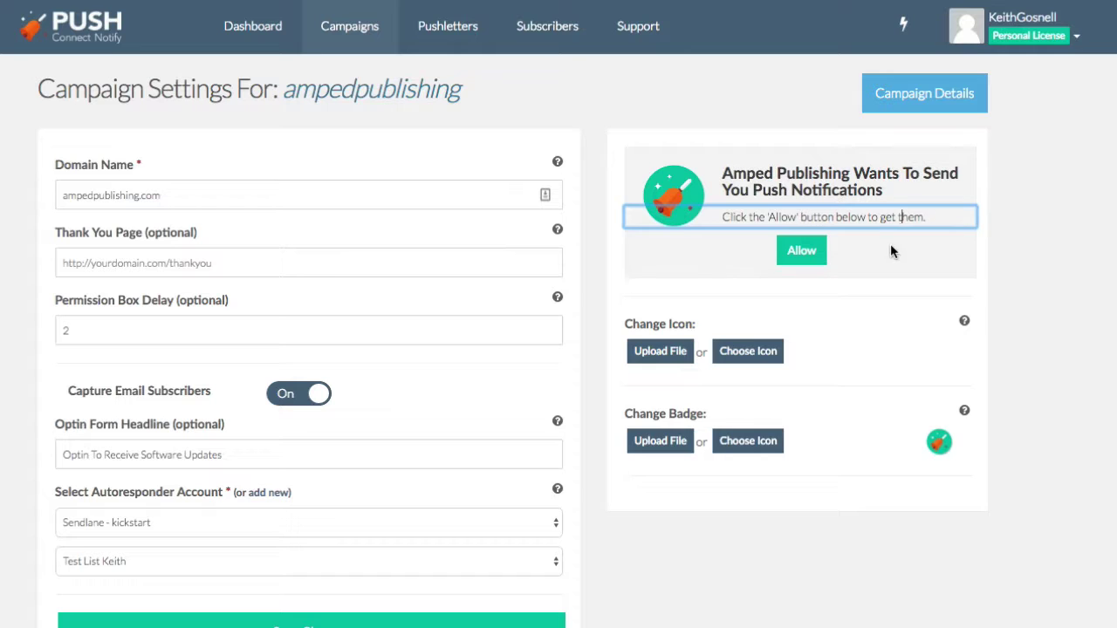
key("Tab")
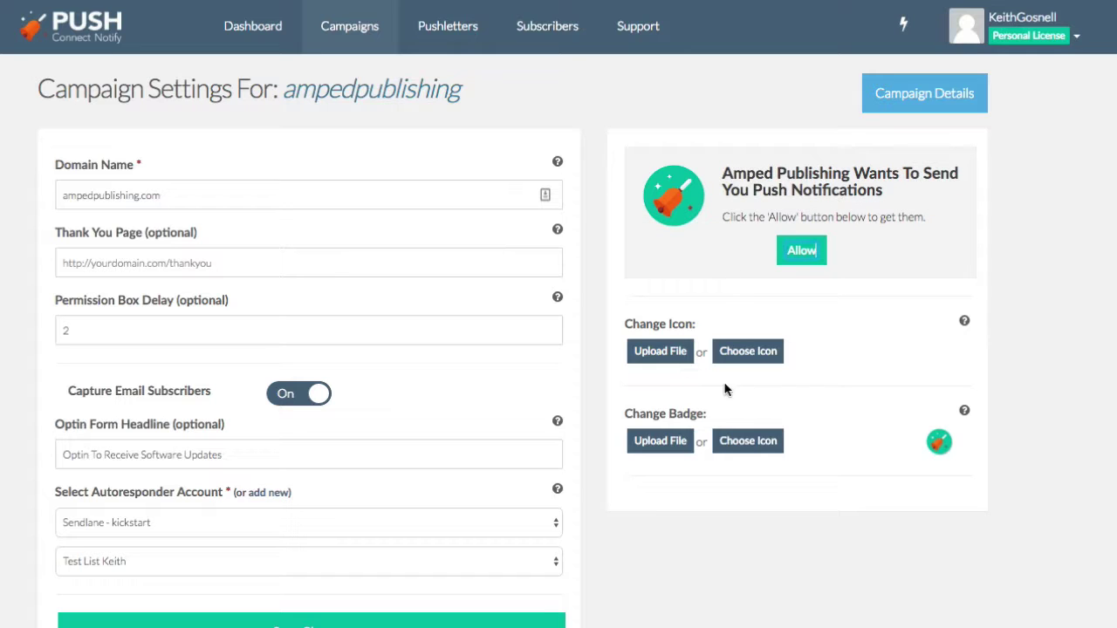
left_click(748, 350)
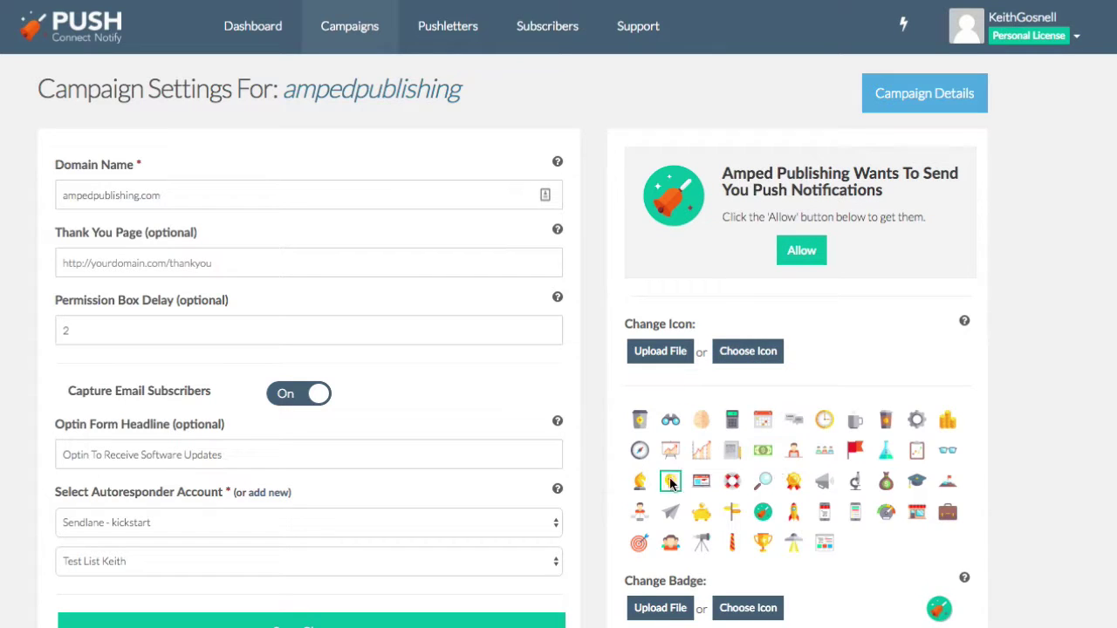
left_click(671, 512)
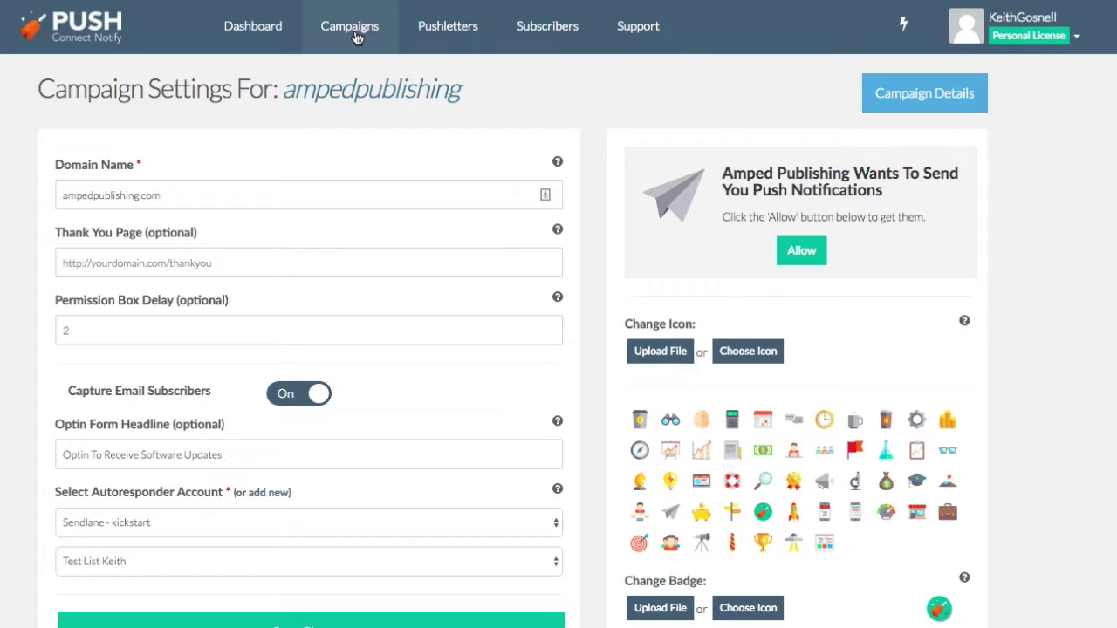
Open the ampedpublishing campaign's details showing 0 subscribers, and glance at its embed code.
left_click(357, 37)
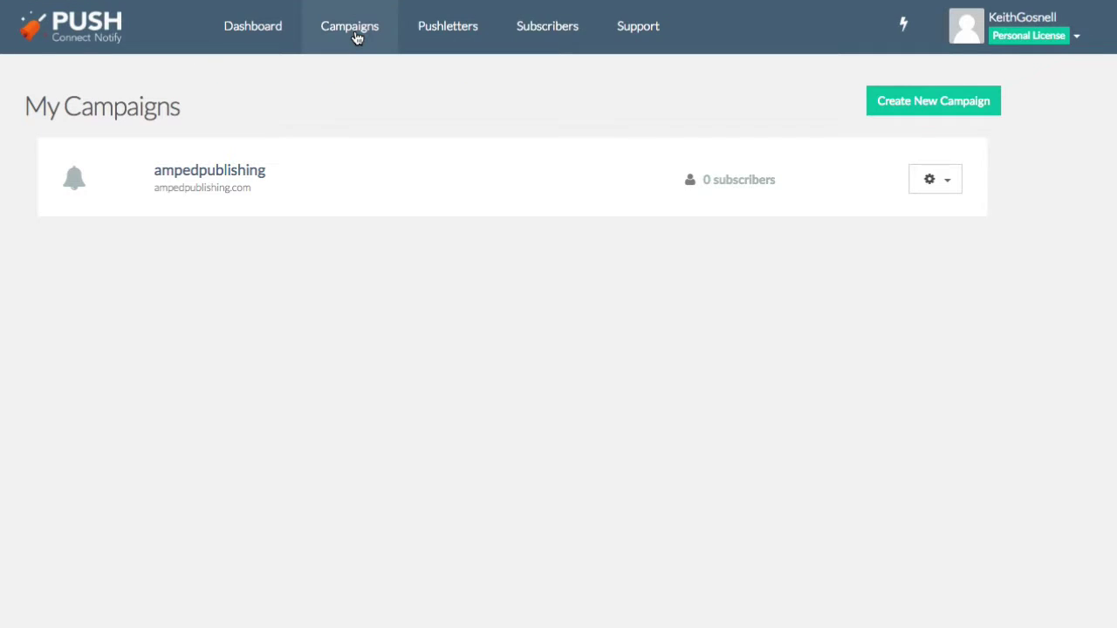
left_click(950, 184)
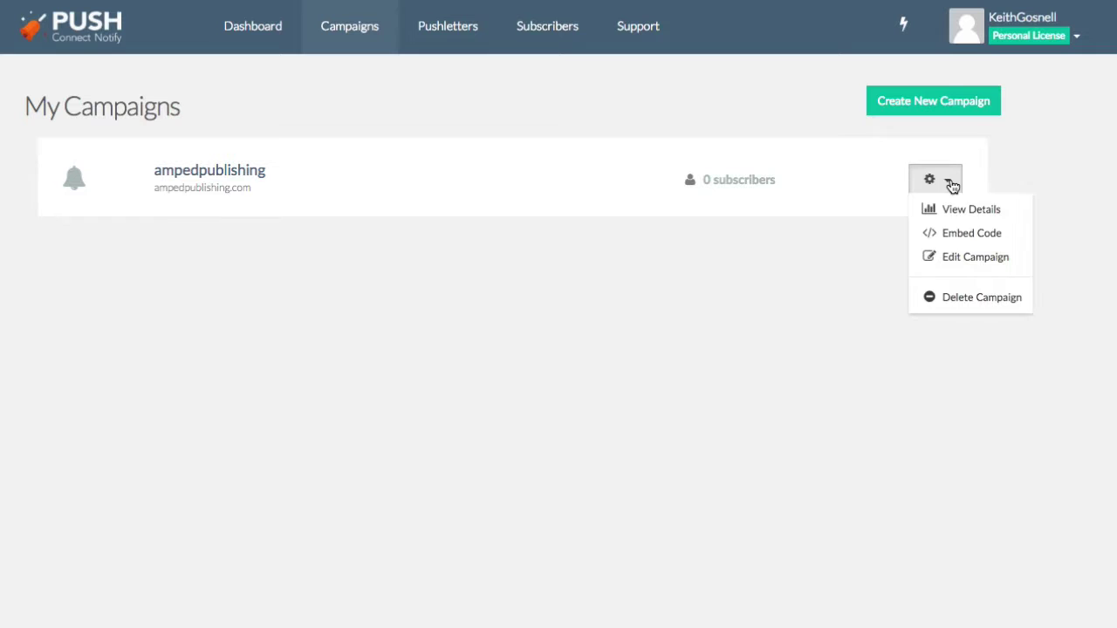
left_click(960, 258)
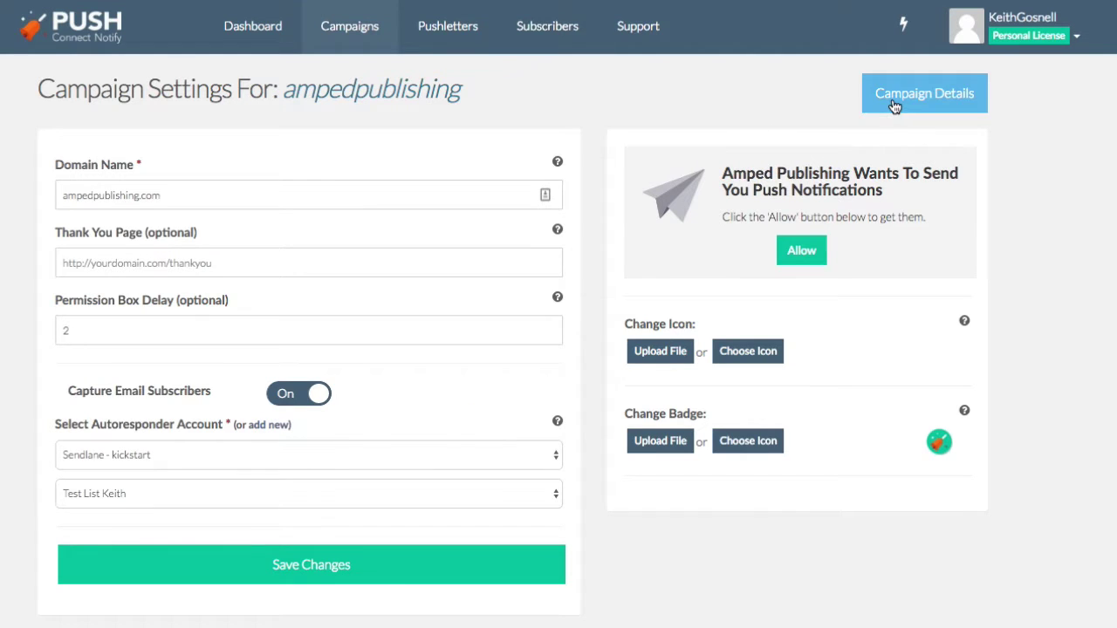
left_click(895, 105)
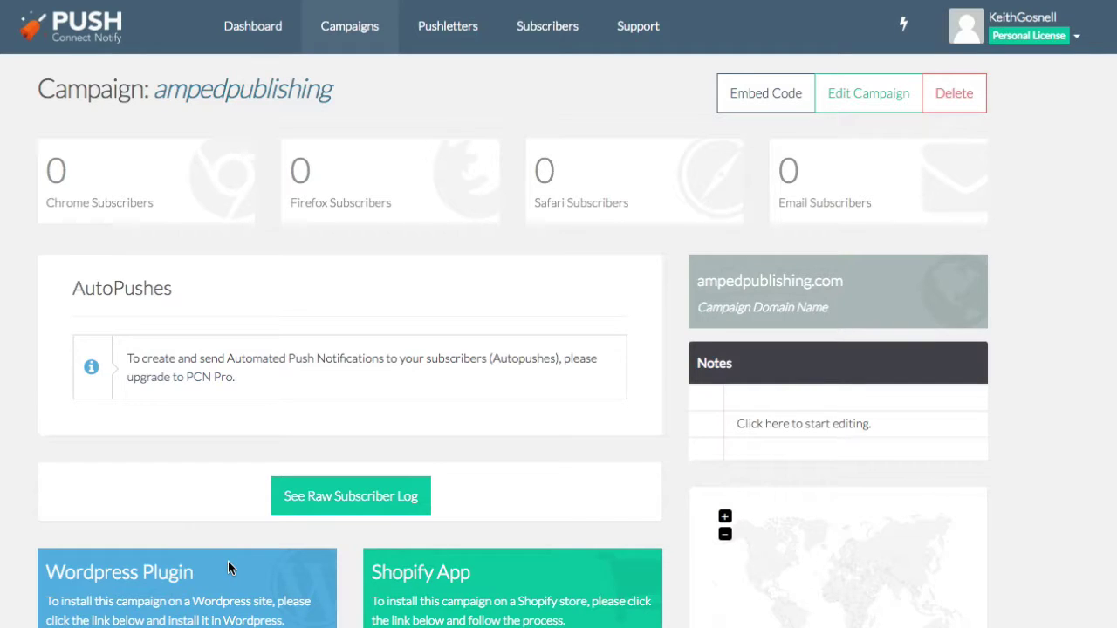
left_click(779, 110)
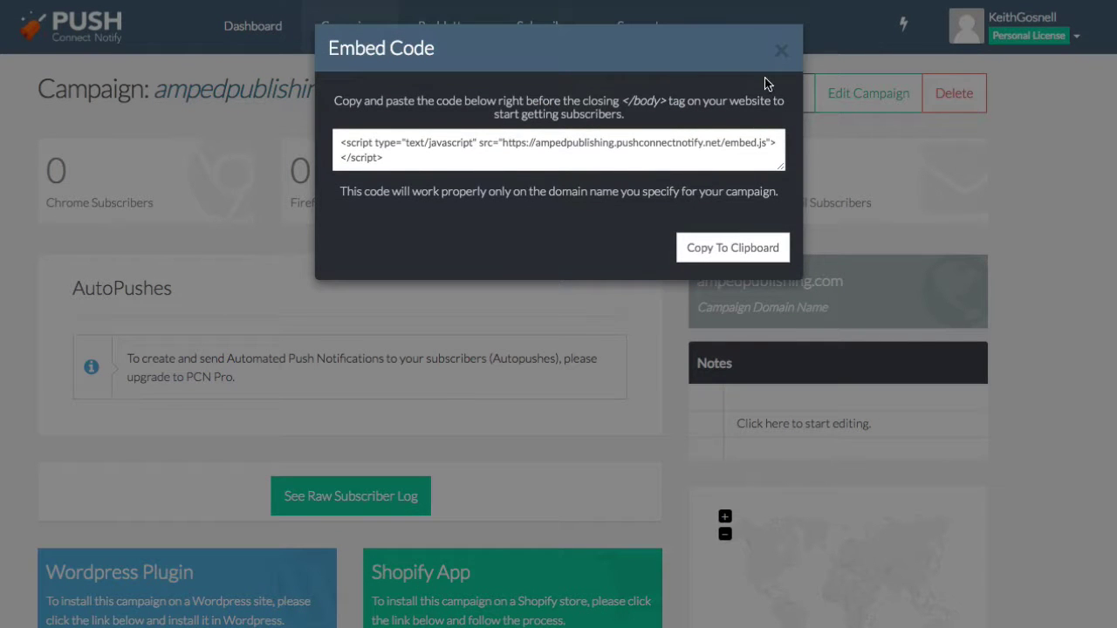
left_click(781, 52)
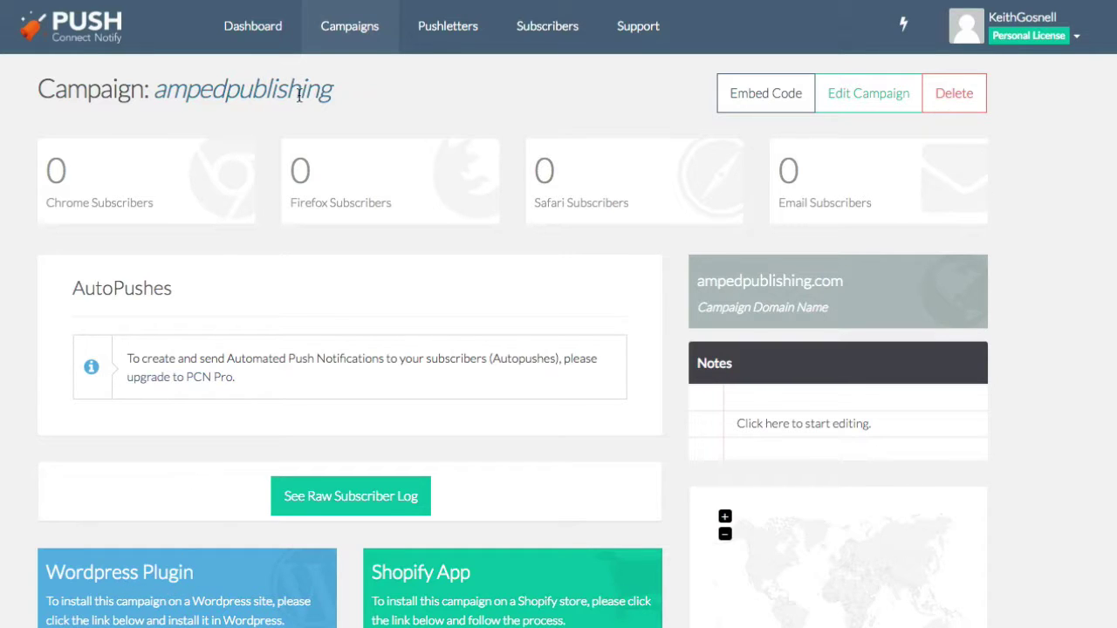
Start a new PushLetter with the dollar-bill icon and title 'I will pay you drirectly into your PayPal account'.
left_click(339, 35)
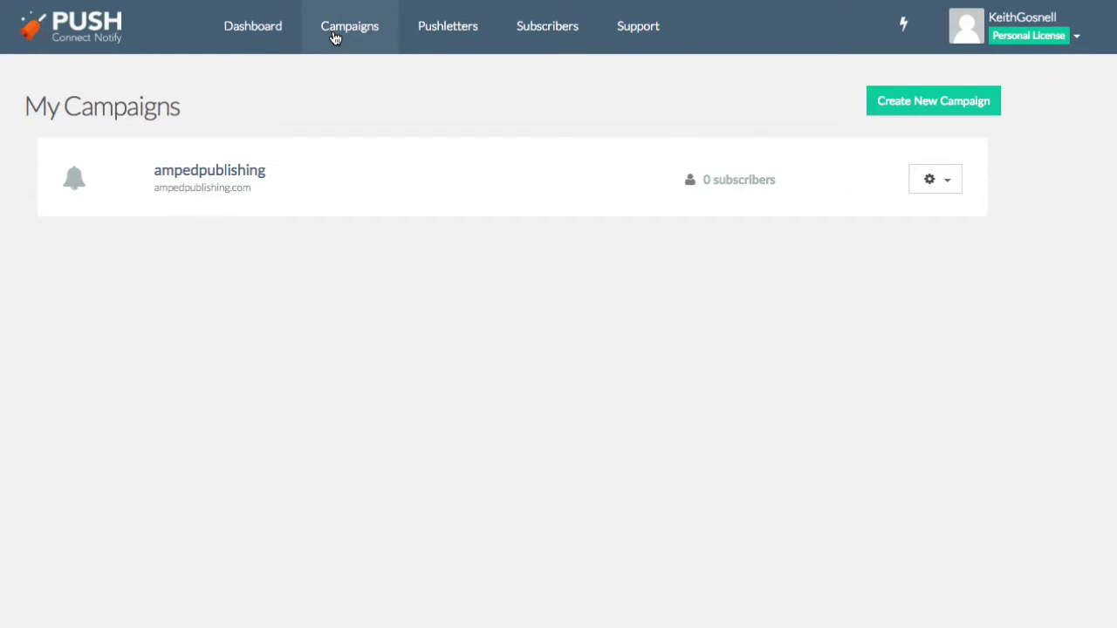
left_click(442, 30)
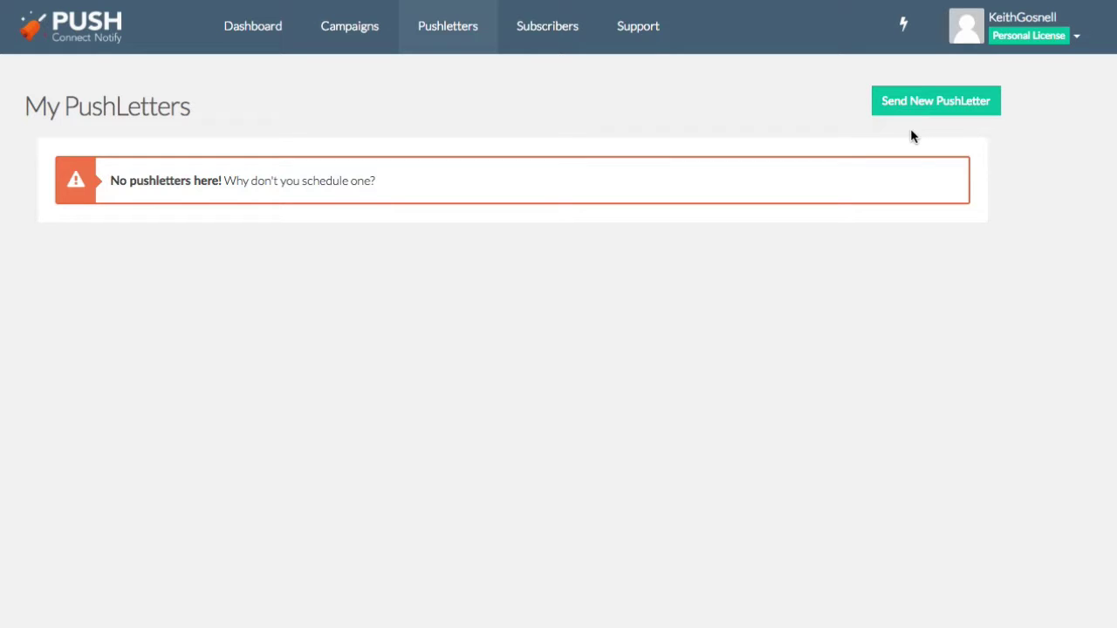
left_click(930, 105)
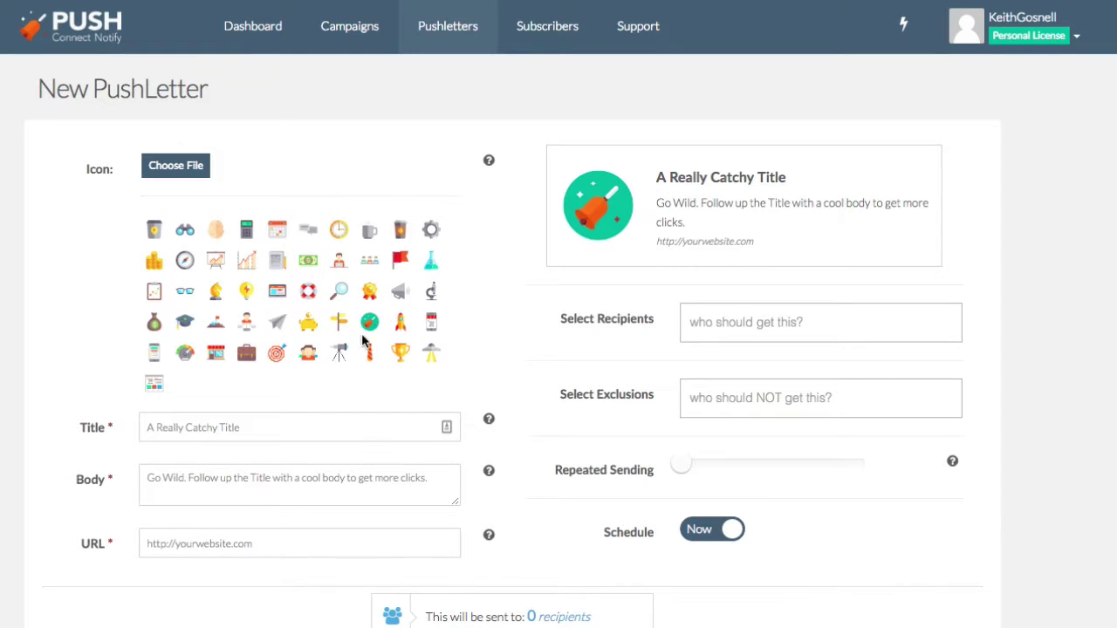
left_click(308, 260)
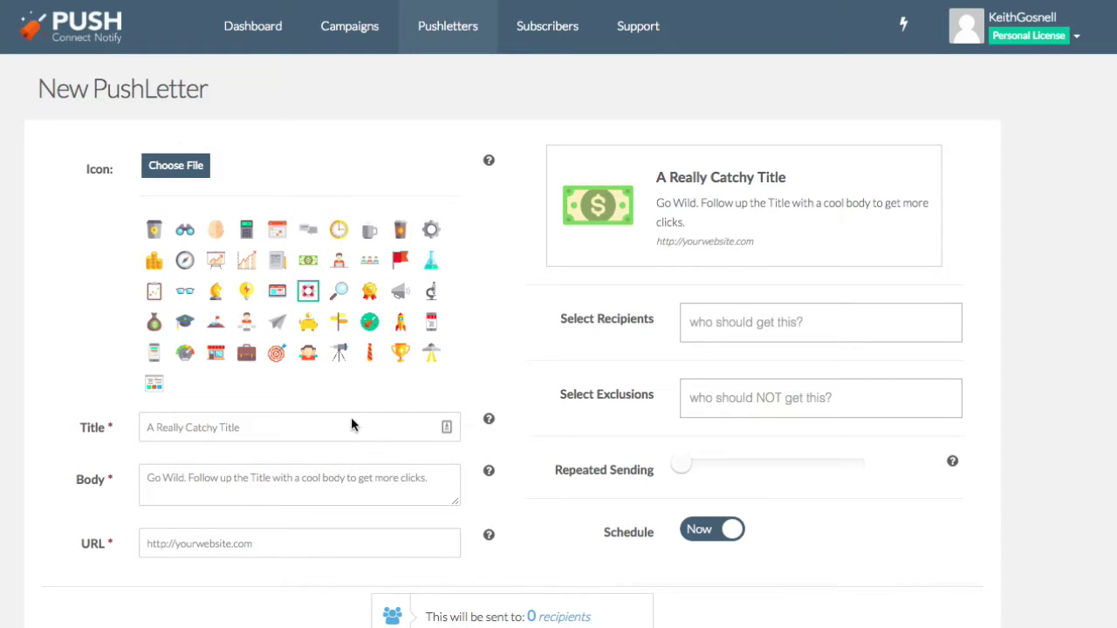
left_click(196, 426)
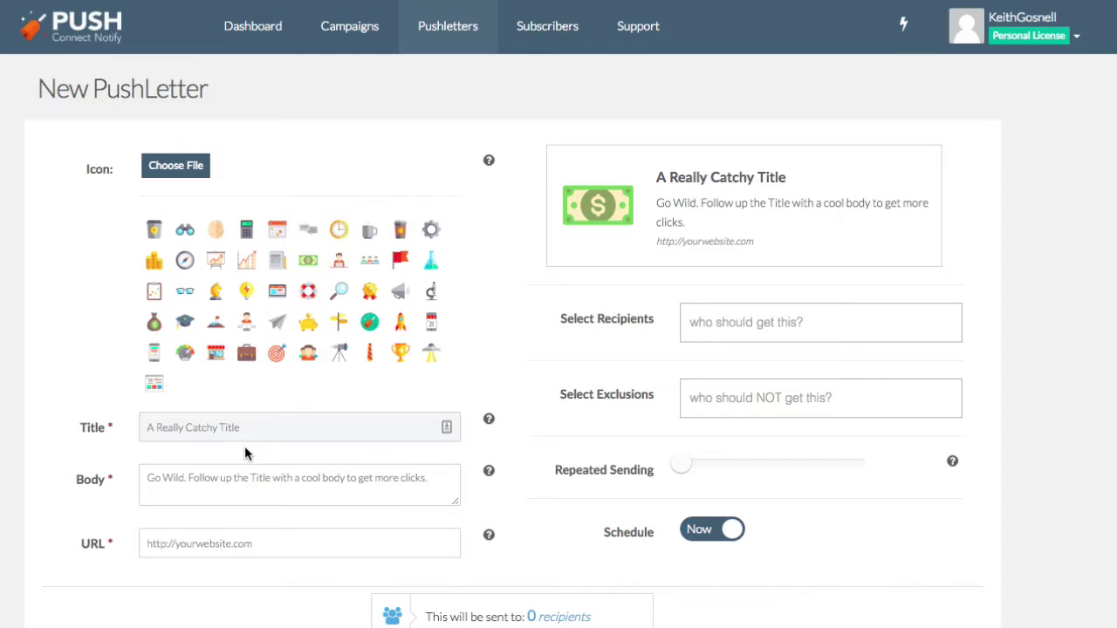
type("I")
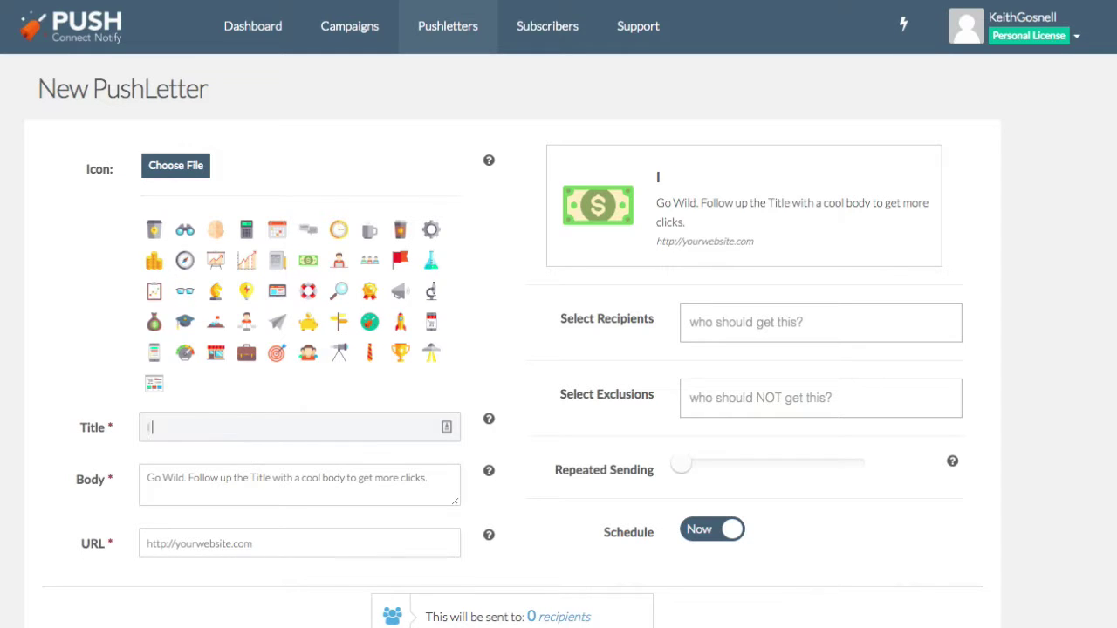
type(" will pay yo")
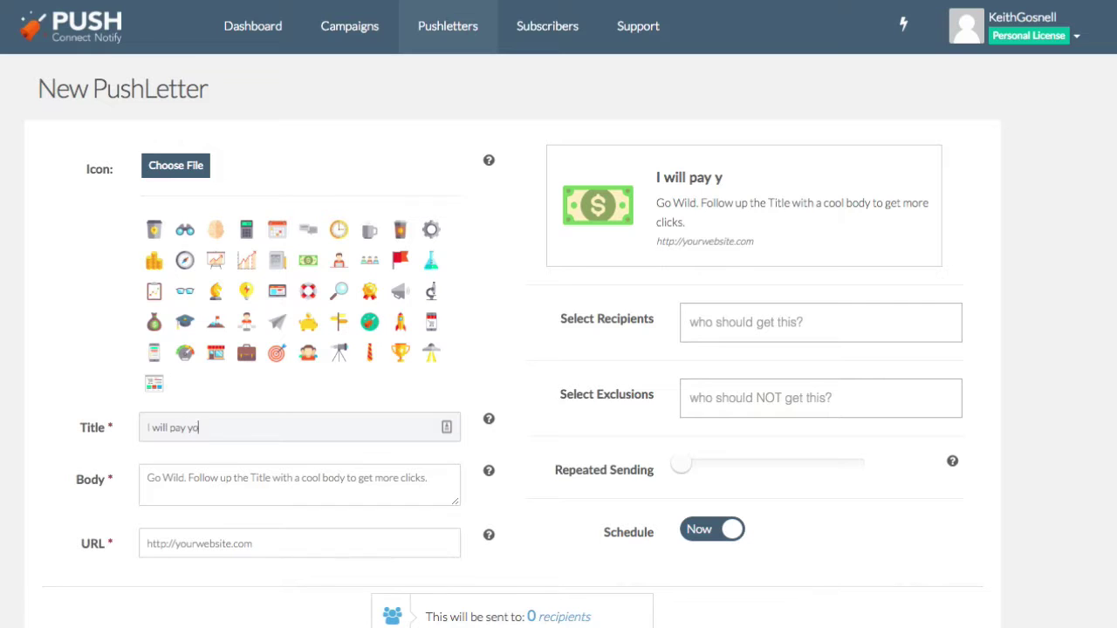
type("u dr")
type("irectly")
type(" int")
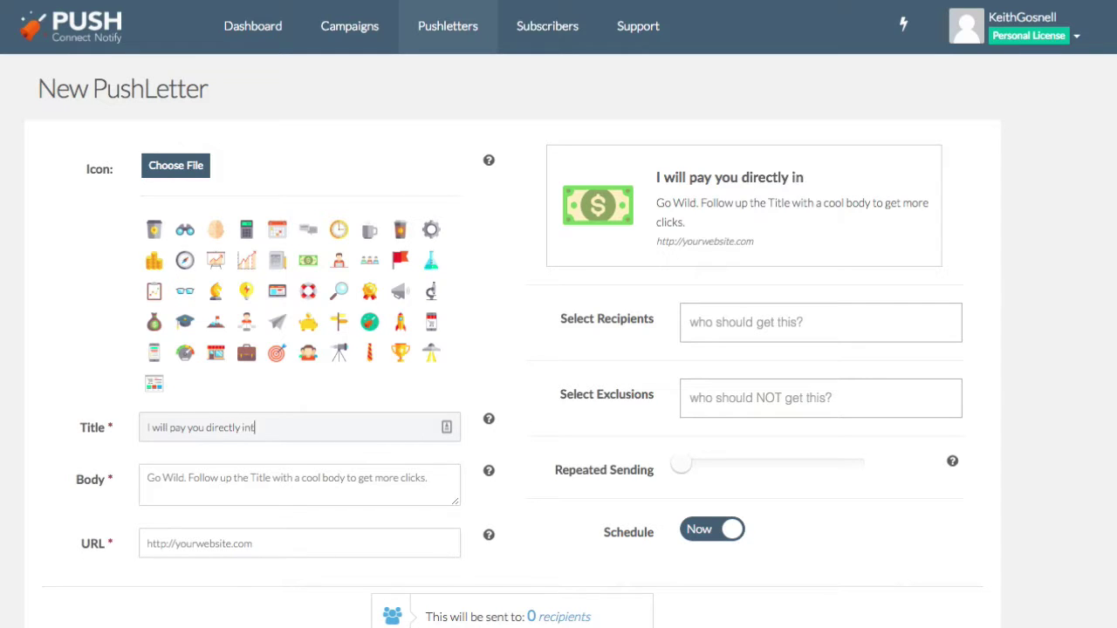
type("o your PayPal")
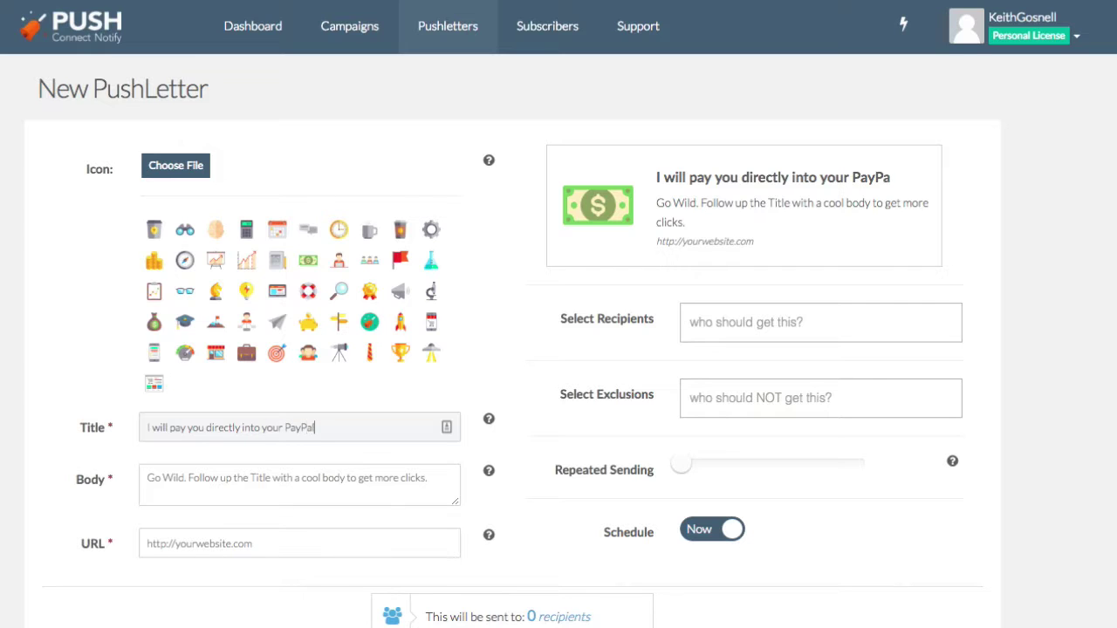
type(" account!")
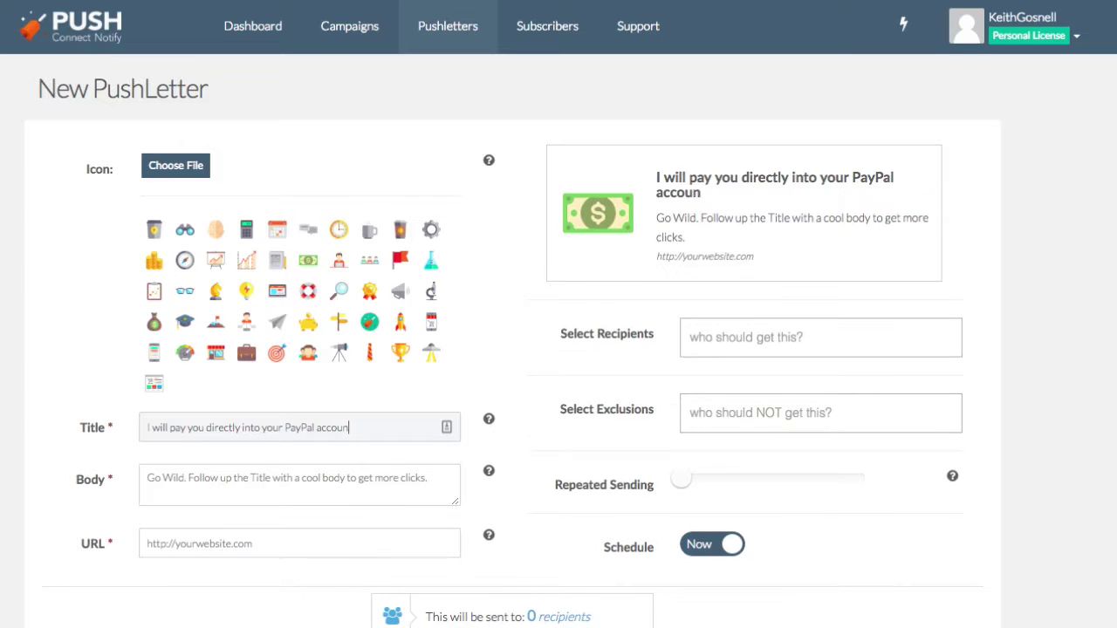
Set the body to 'Fill out my brief survey to earn your reward.' and the URL to the instaniche page.
left_click(211, 477)
type("Fil")
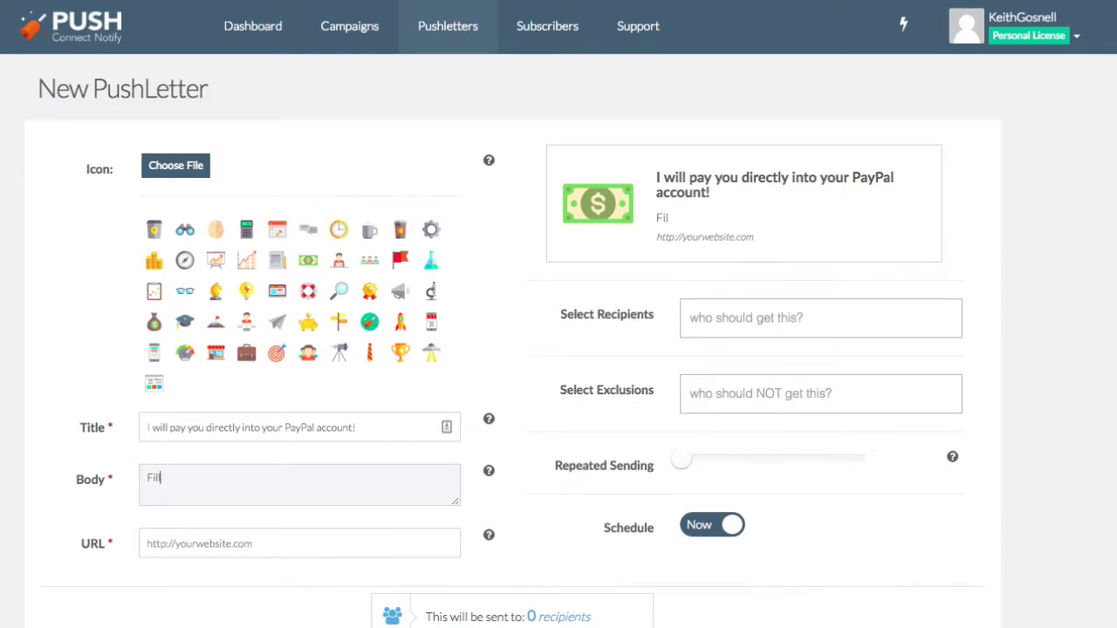
type("l out my breif")
key("BackSpace")
key("BackSpace")
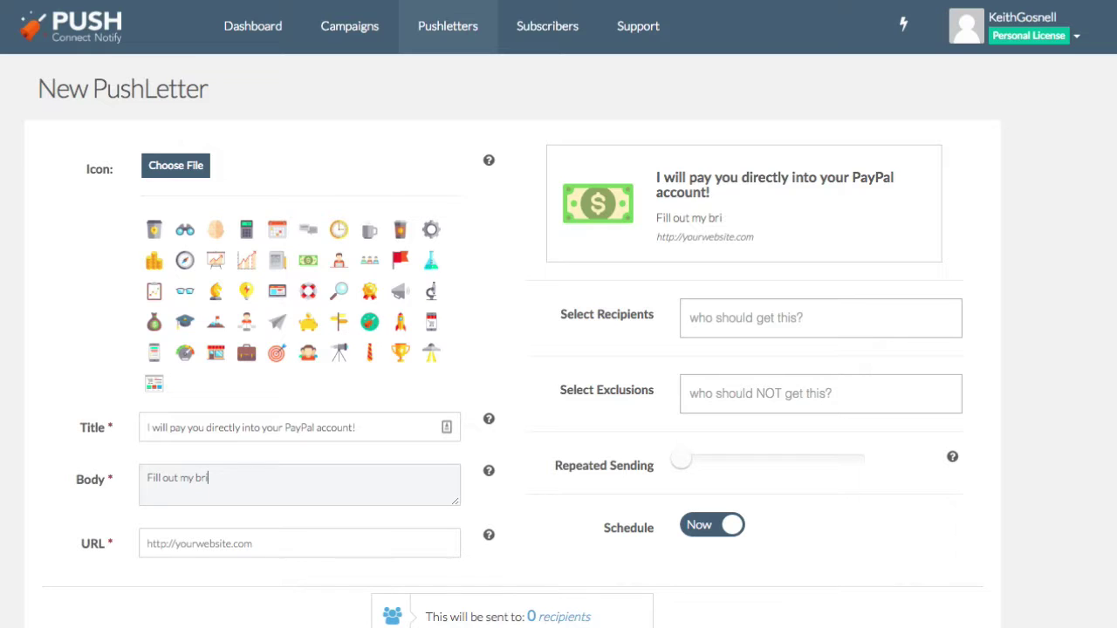
type("ief survey to earn")
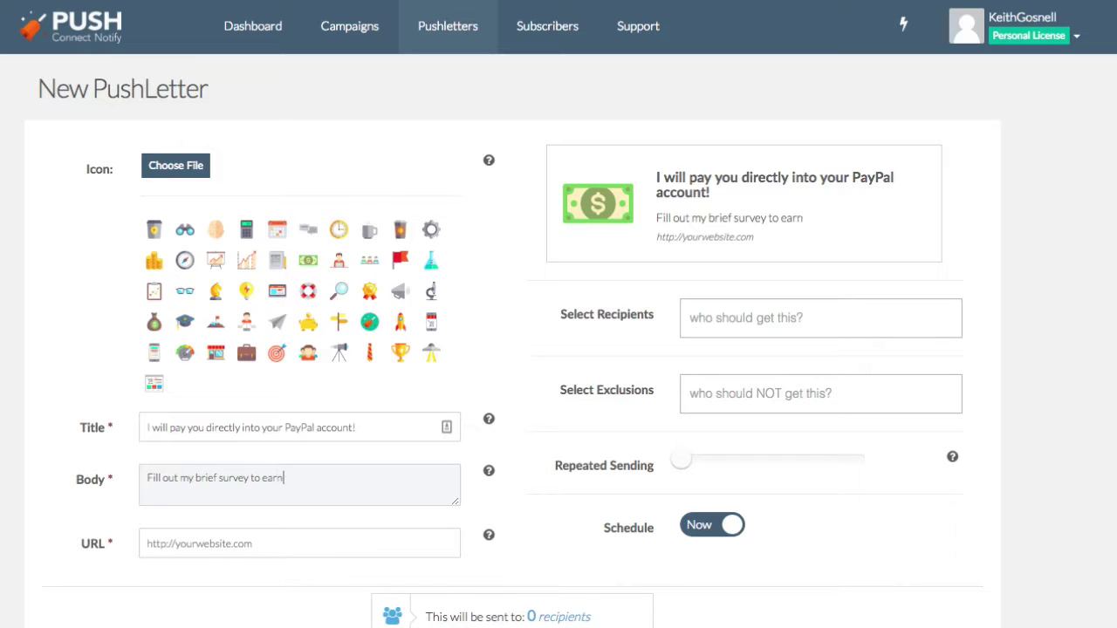
type(" your reward.")
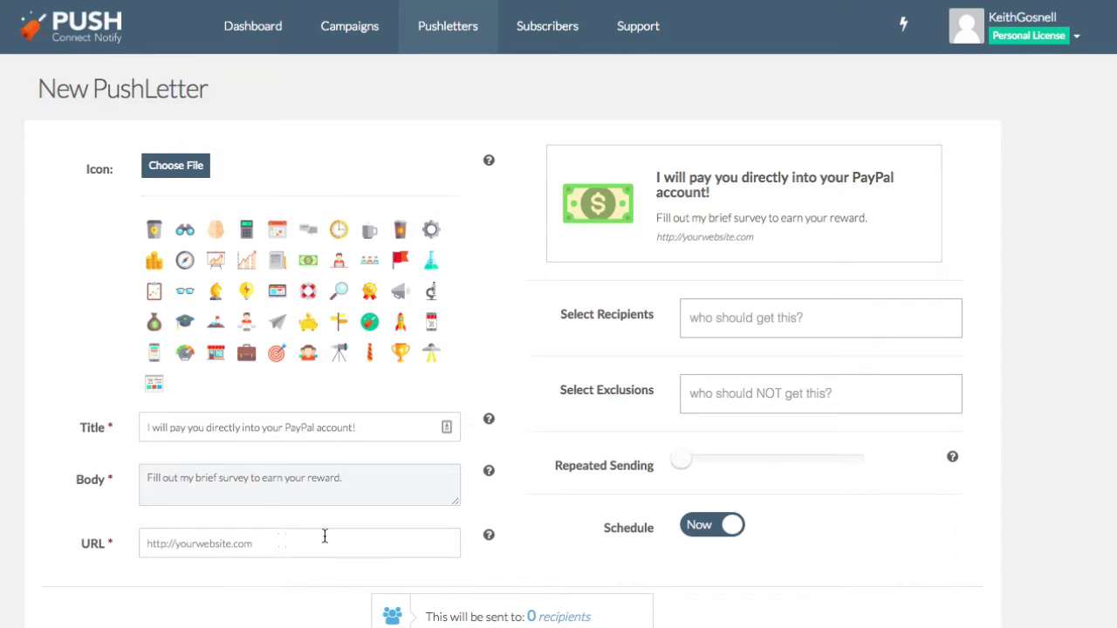
left_click(234, 544)
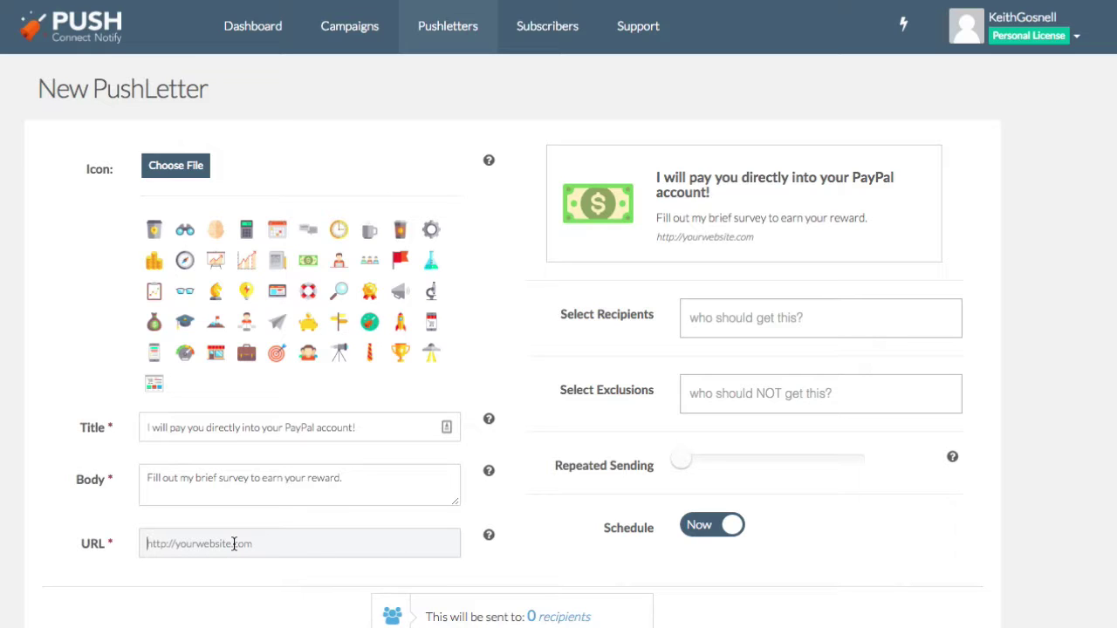
type("http:")
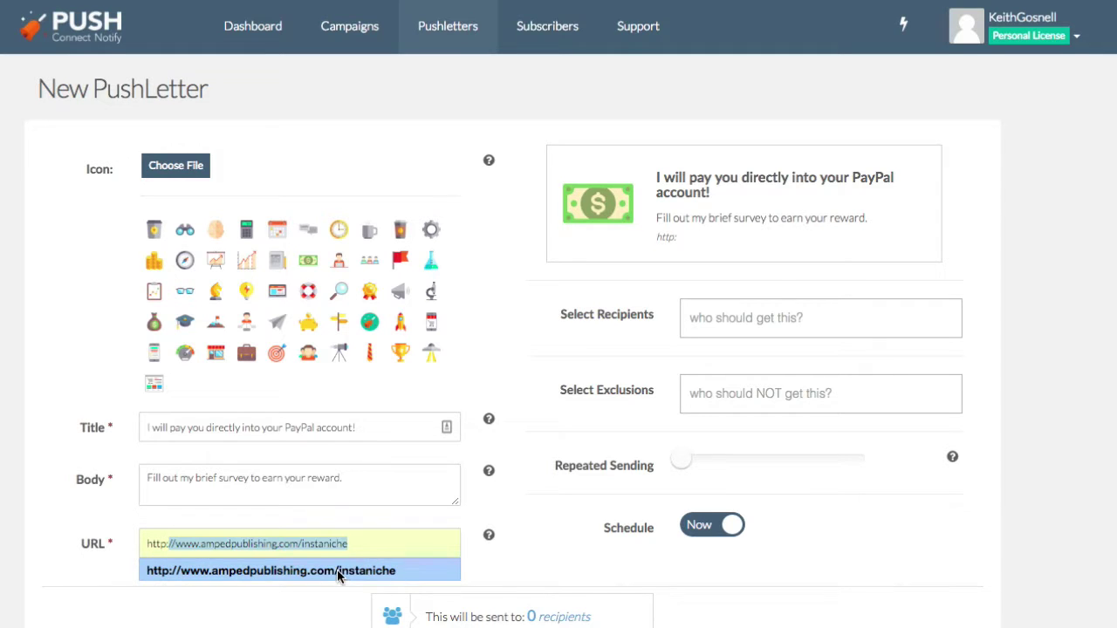
left_click(336, 571)
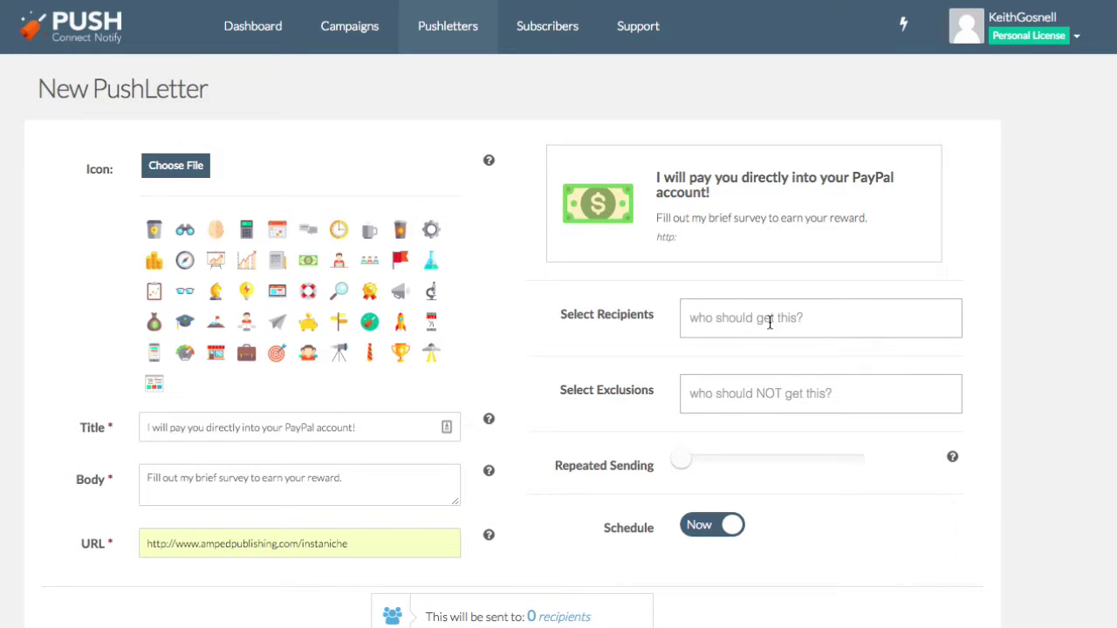
Address the PushLetter to the ampedpublishing campaign and increase the repeated sending count.
left_click(734, 314)
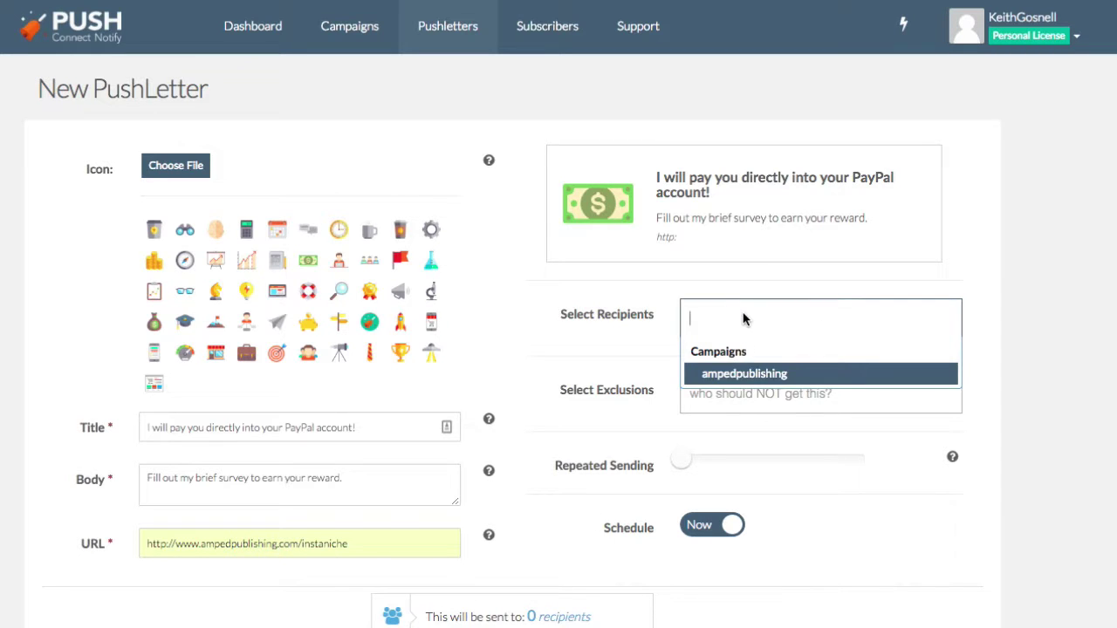
left_click(1017, 288)
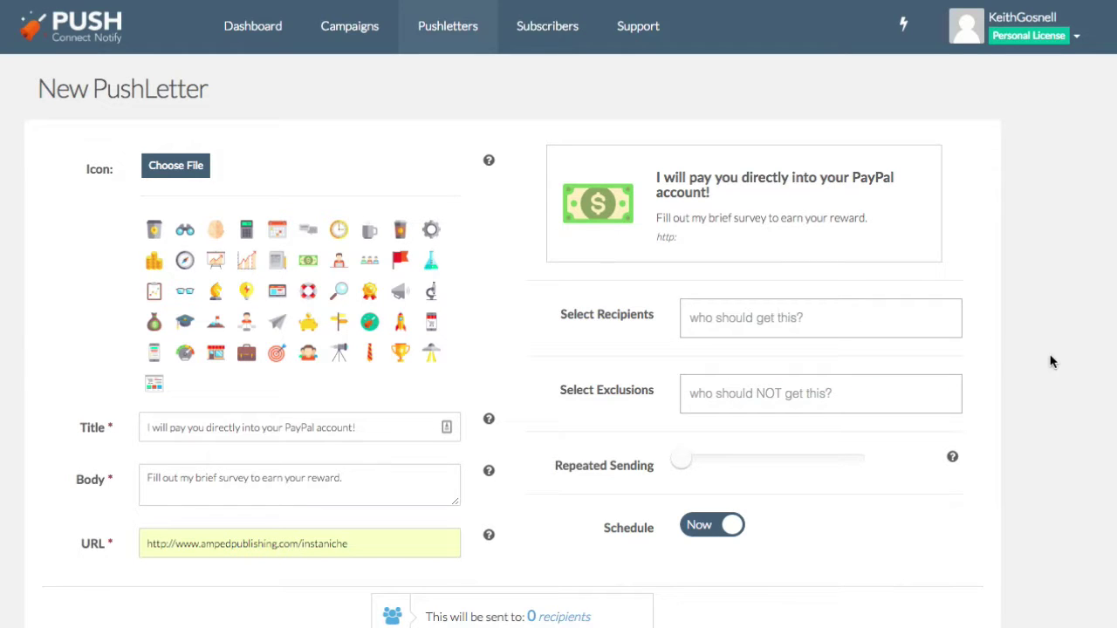
left_click(781, 322)
left_click(794, 371)
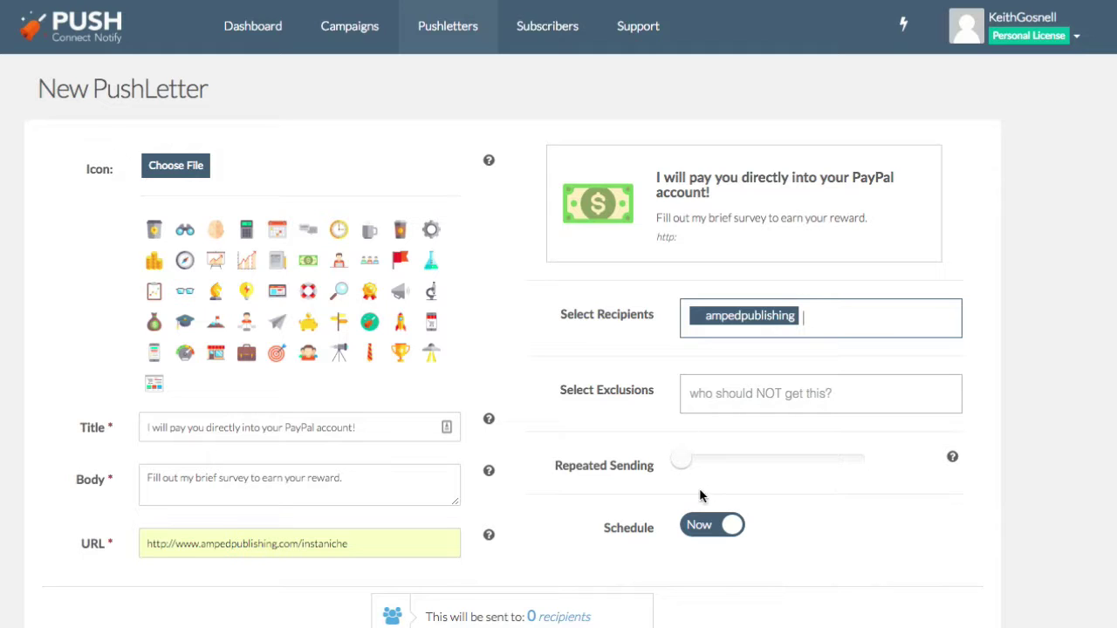
left_click_drag(675, 462, 726, 463)
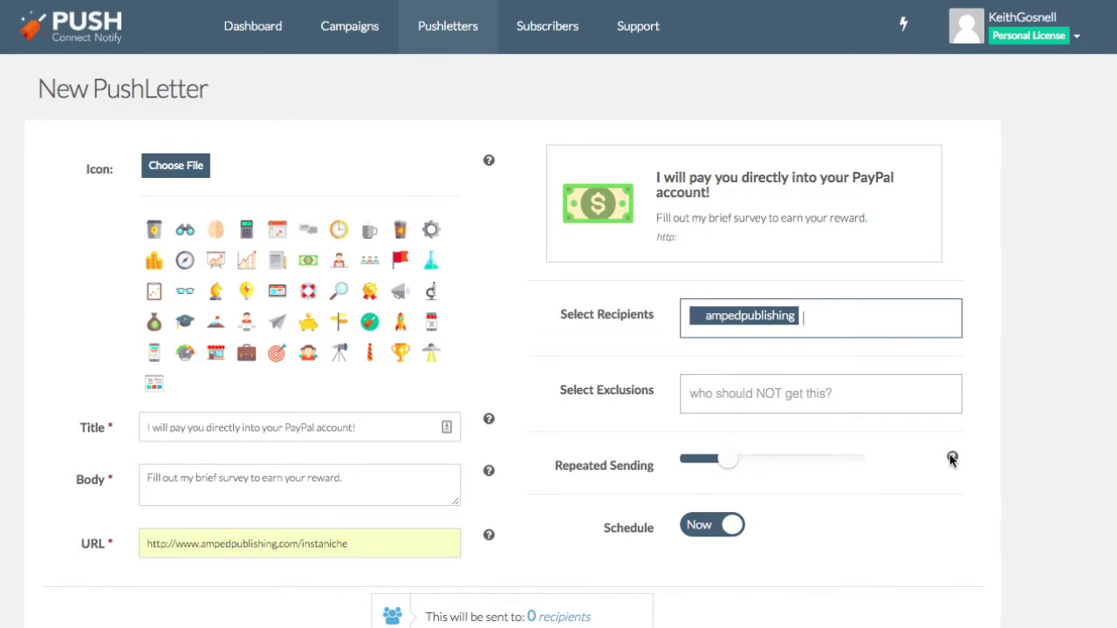
mouse_move(952, 457)
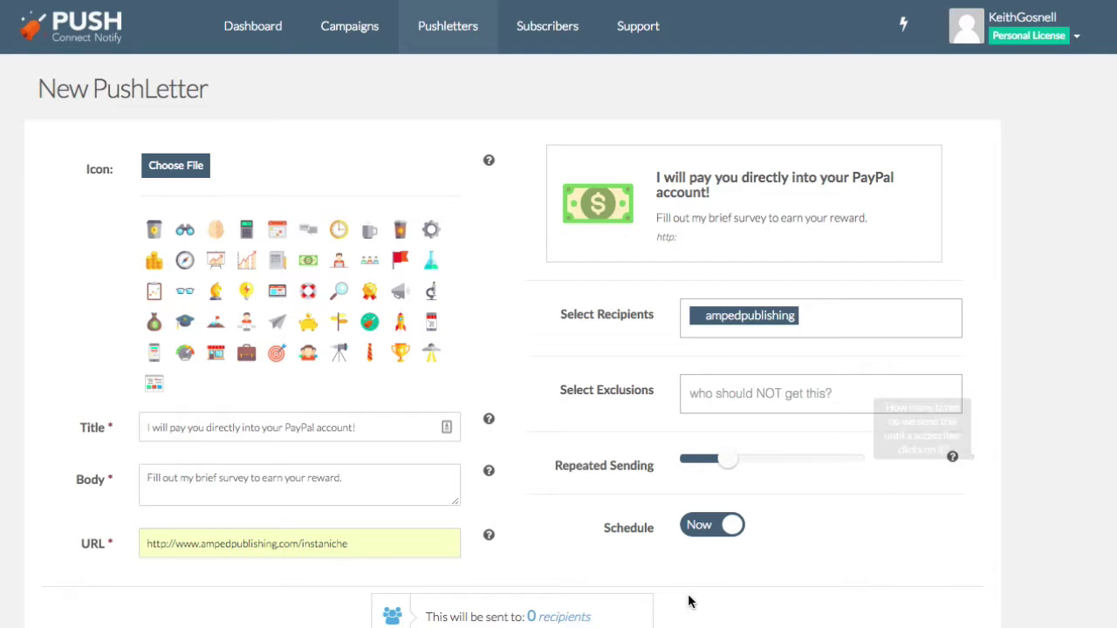
left_click(692, 532)
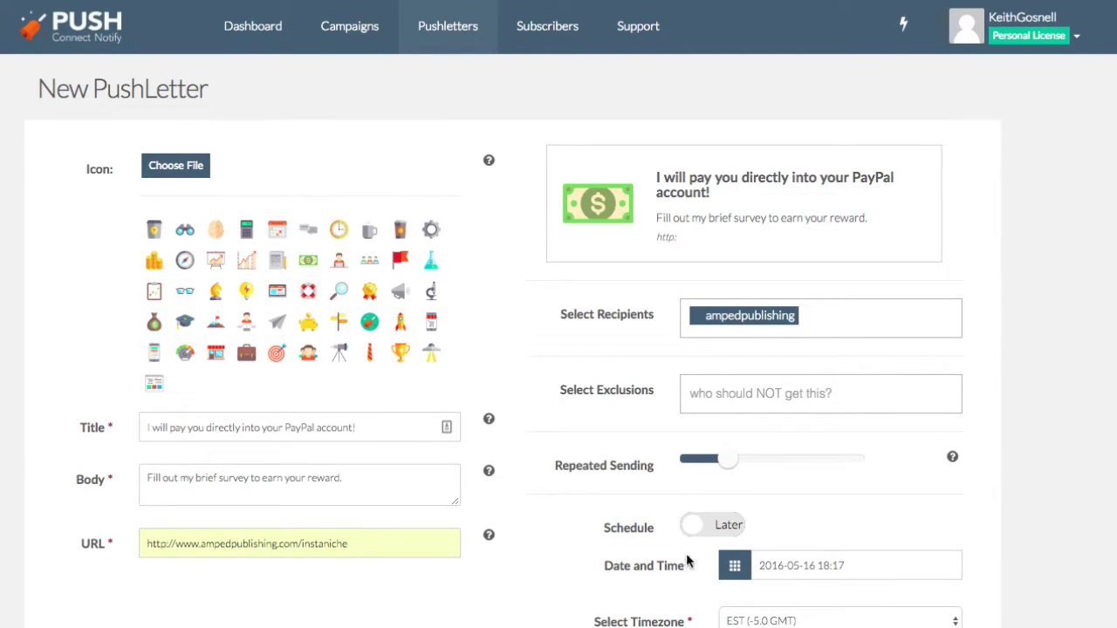
left_click(708, 527)
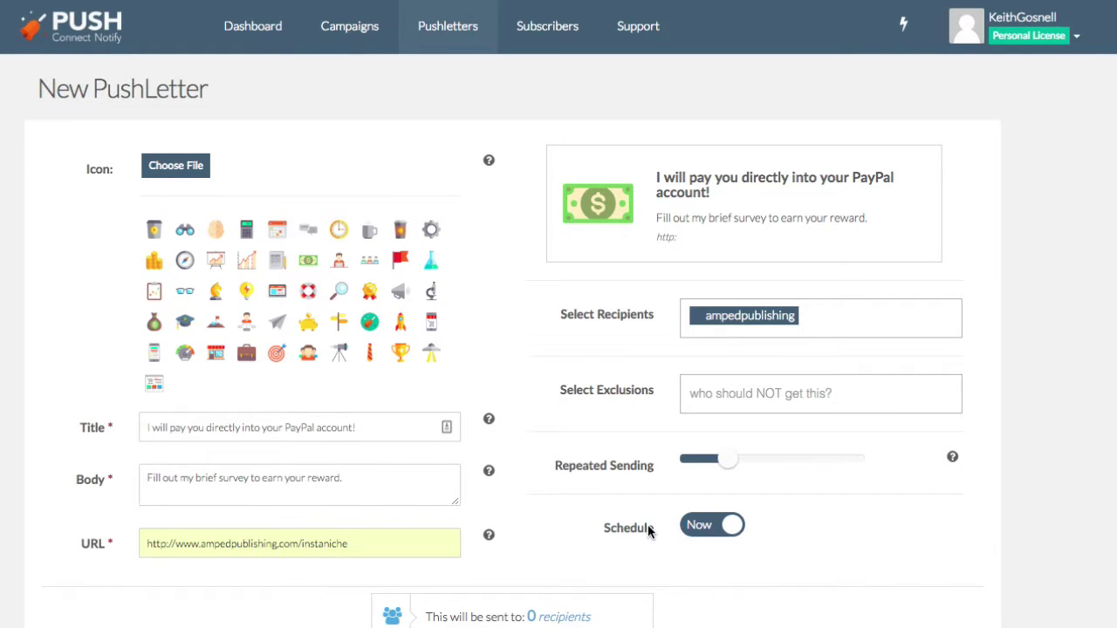
left_click(200, 544)
key("BackSpace")
key("BackSpace")
key("BackSpace")
key("BackSpace")
left_click(229, 579)
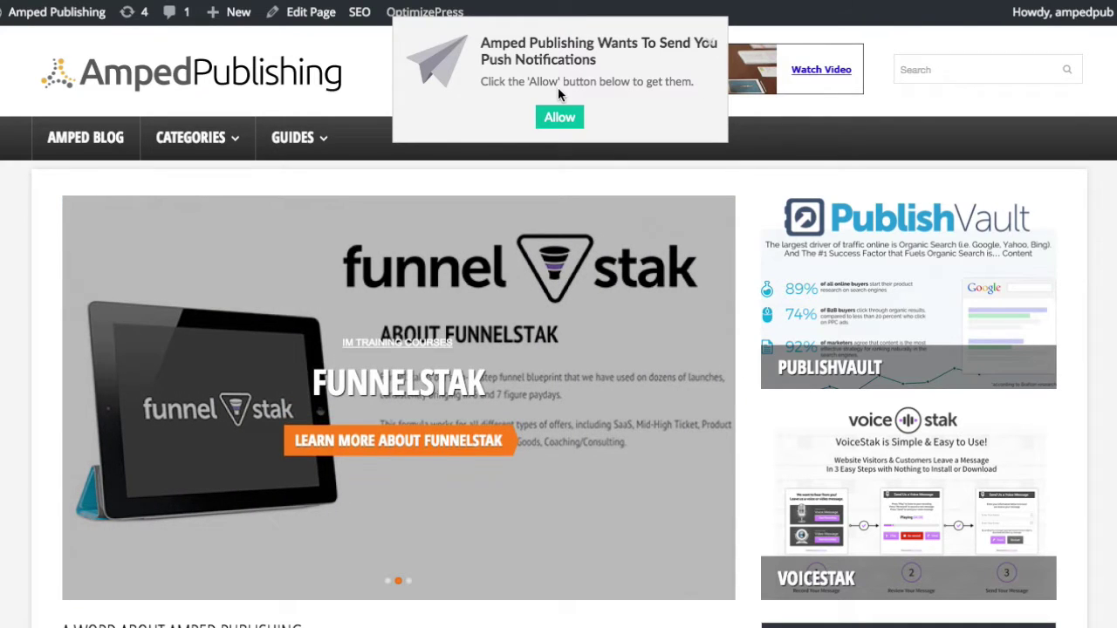
Allow push notifications from the Amped Publishing site.
left_click(562, 118)
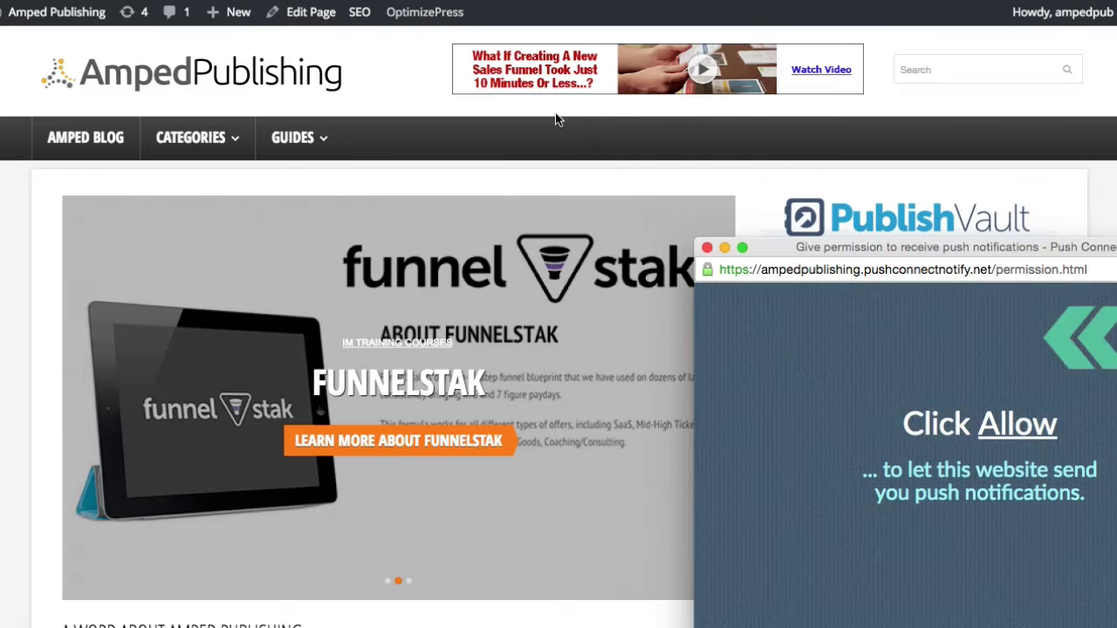
left_click_drag(767, 252, 514, 228)
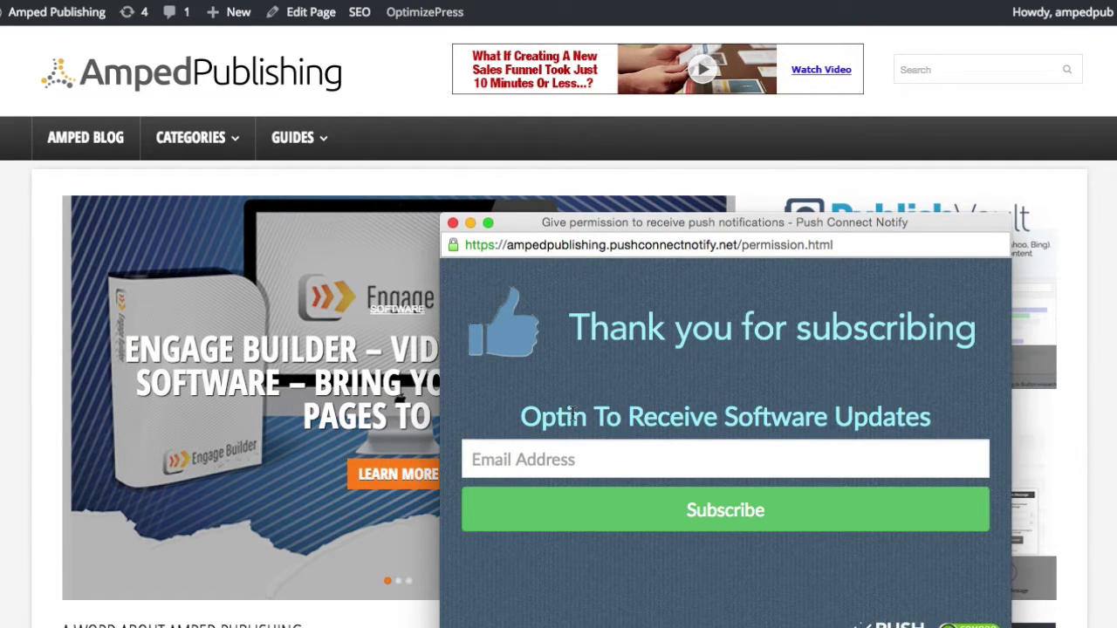
left_click_drag(546, 410, 817, 413)
Subscribe an e-mail address through the software updates opt-in form.
left_click(864, 413)
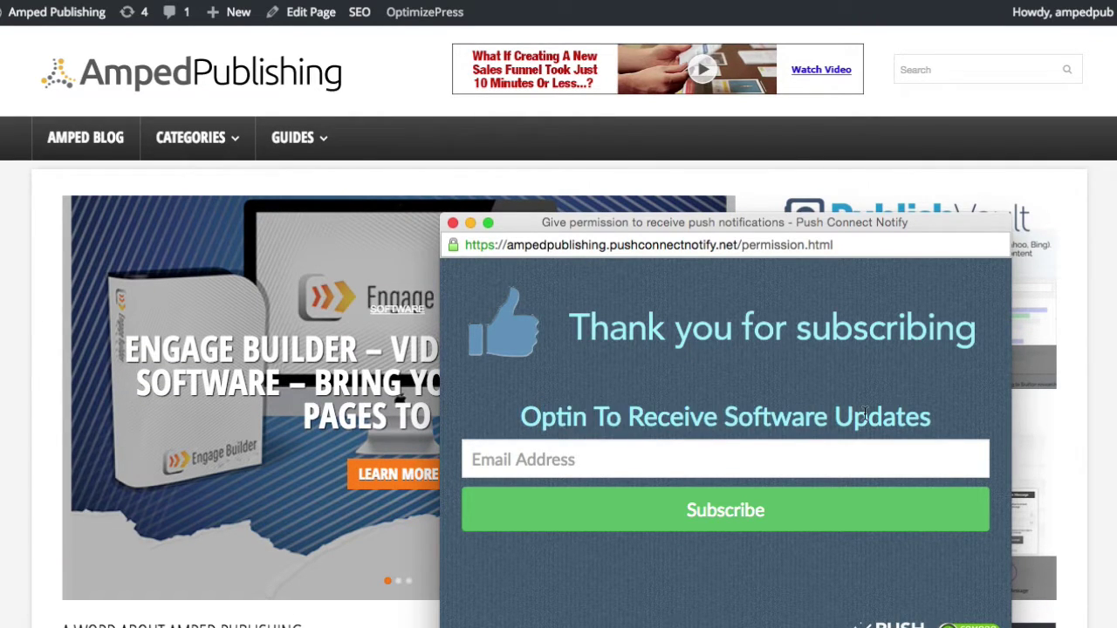
left_click(519, 462)
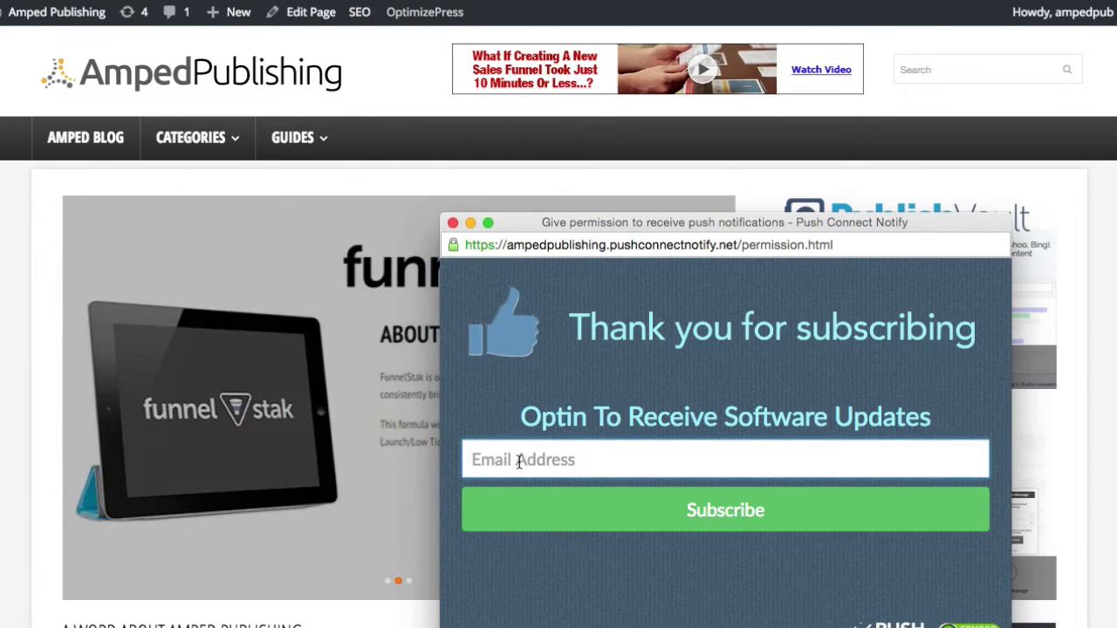
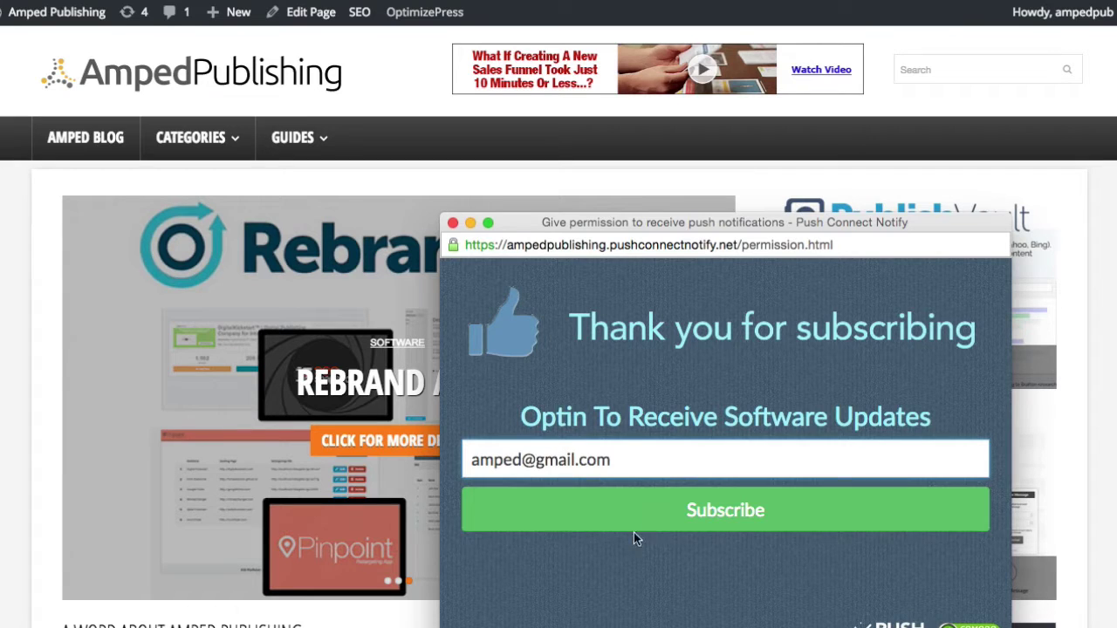
left_click(618, 513)
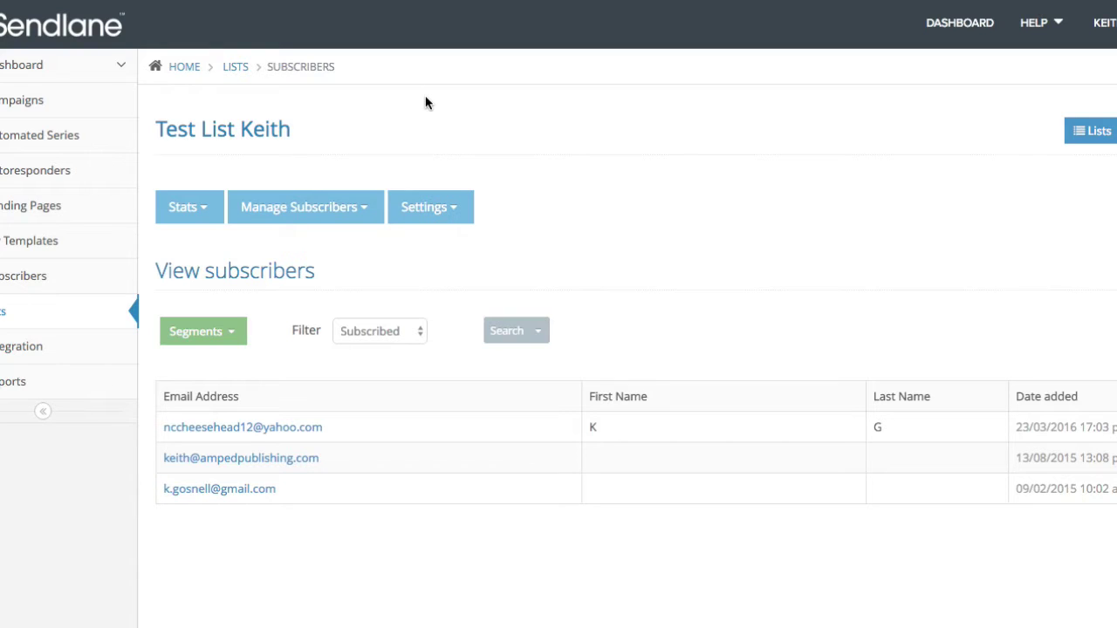
Reload Sendlane's test list subscribers page to show the new sign-up.
key("F5")
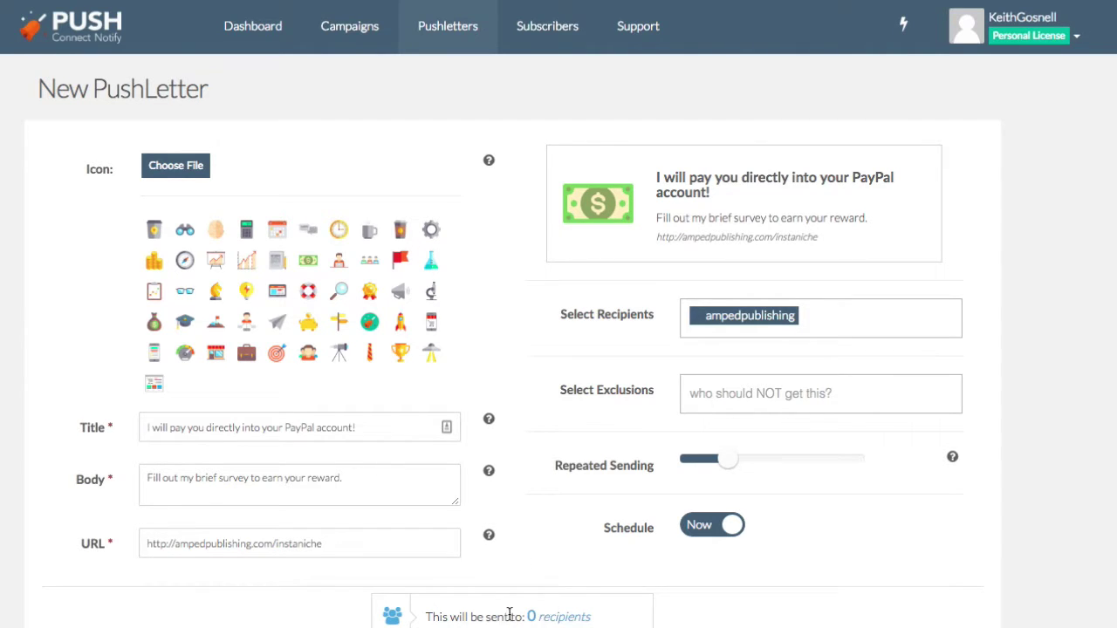
Start a new PushLetter with the pasted PayPal title and body 'Fill out my brief survey and get paid'.
left_click(431, 33)
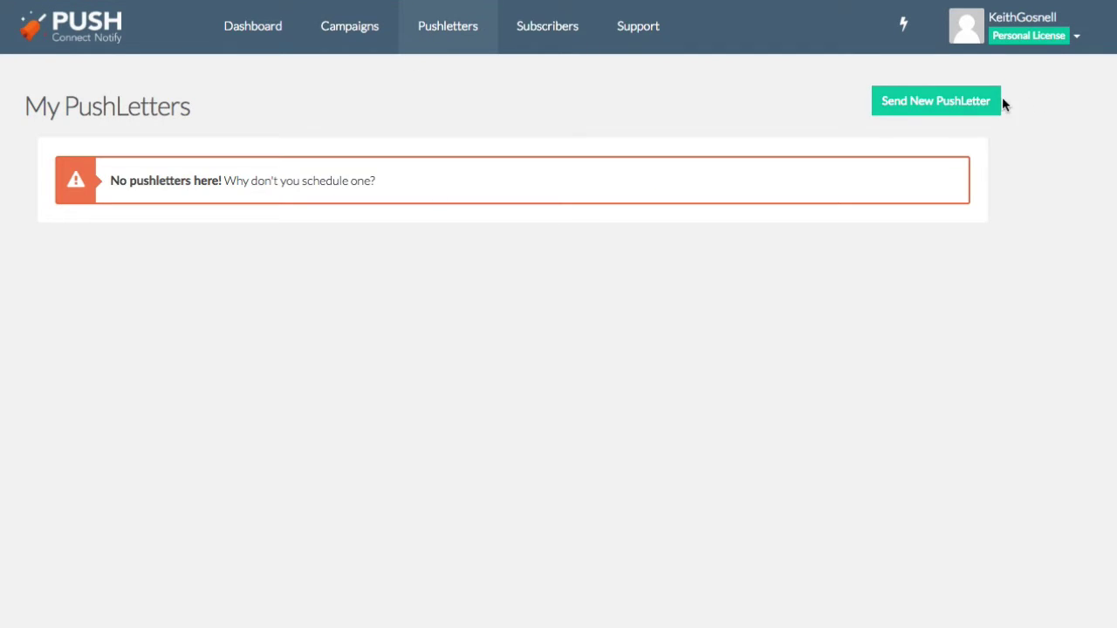
left_click(998, 100)
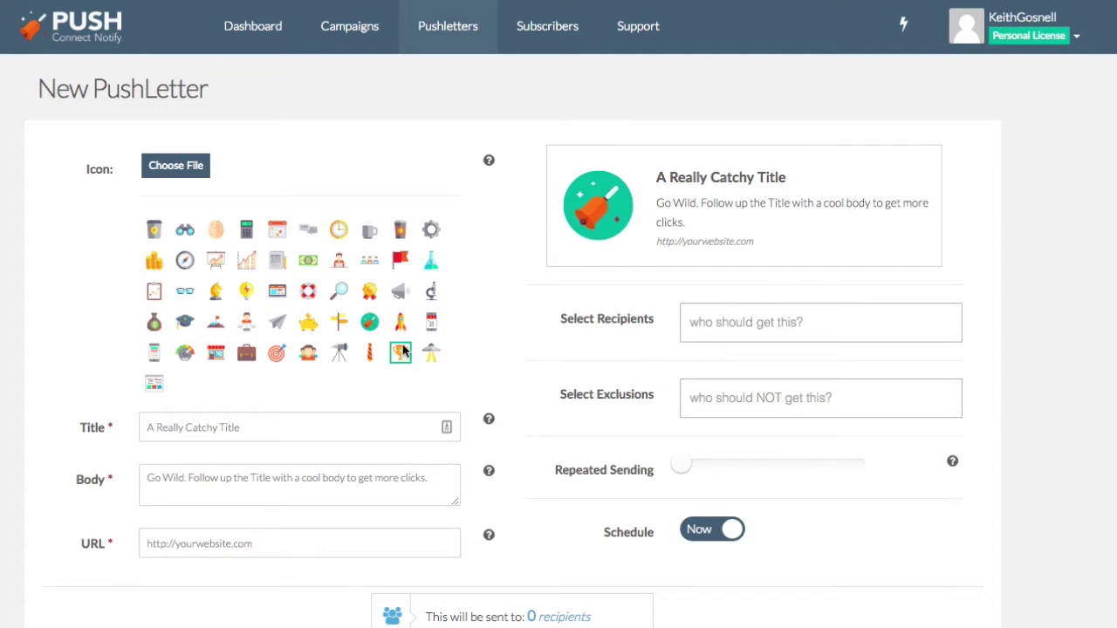
left_click(187, 427)
type("I will pay you directly into your PayPal account!")
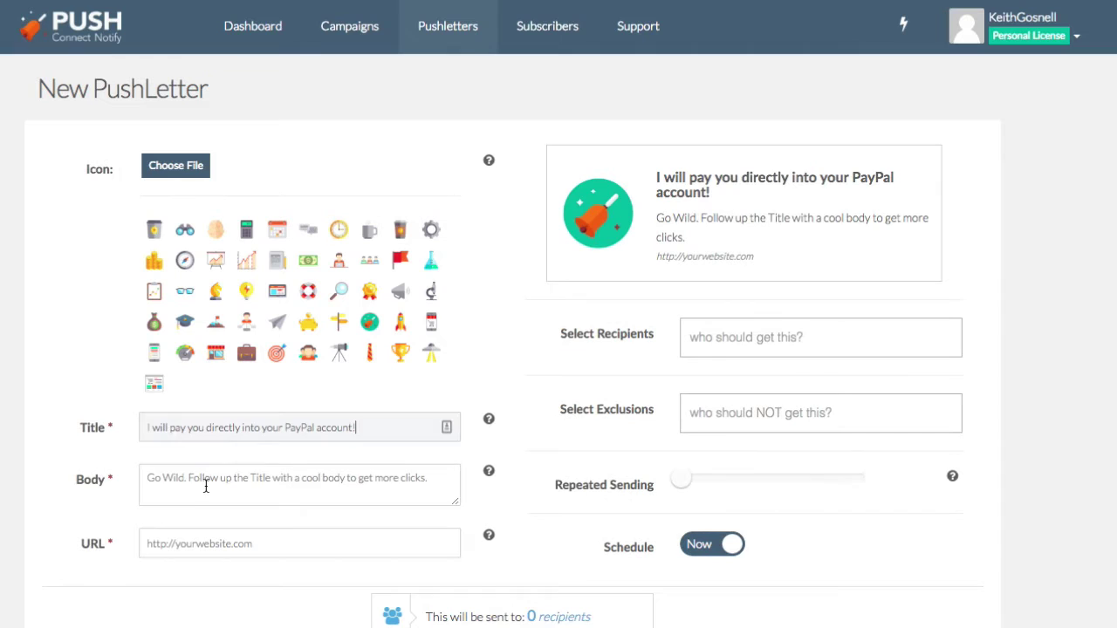
left_click(196, 472)
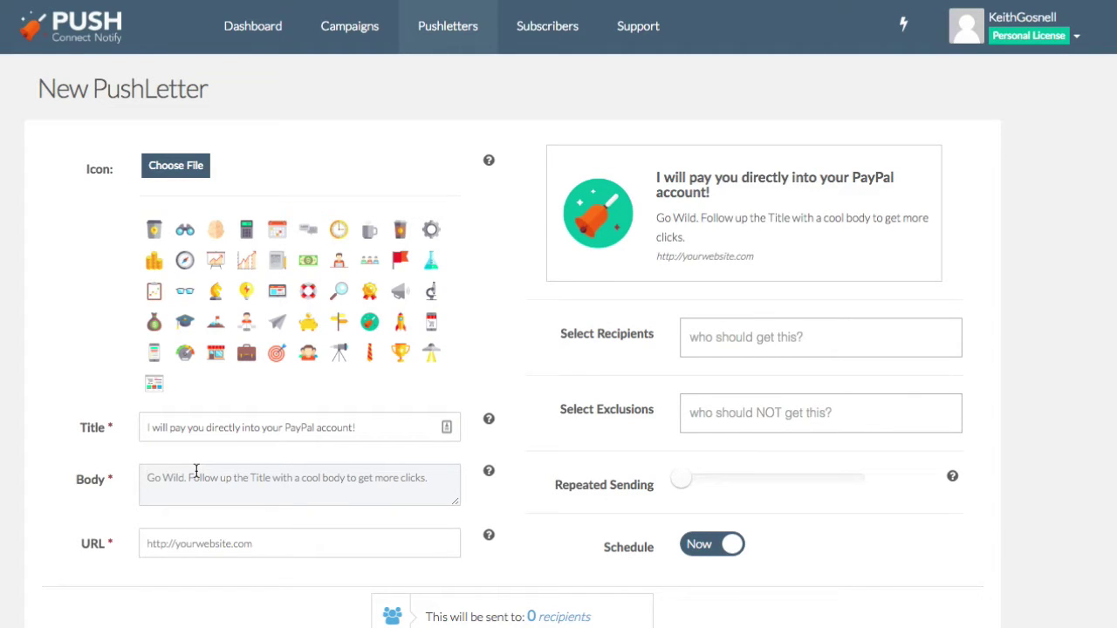
type("Fill out")
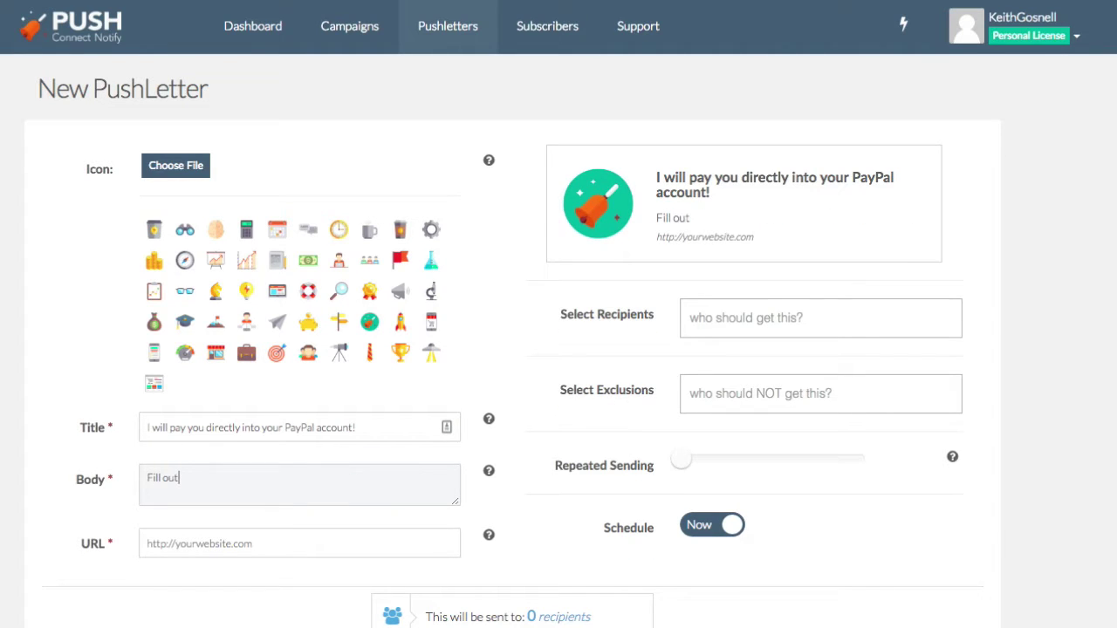
type(" my brief surv")
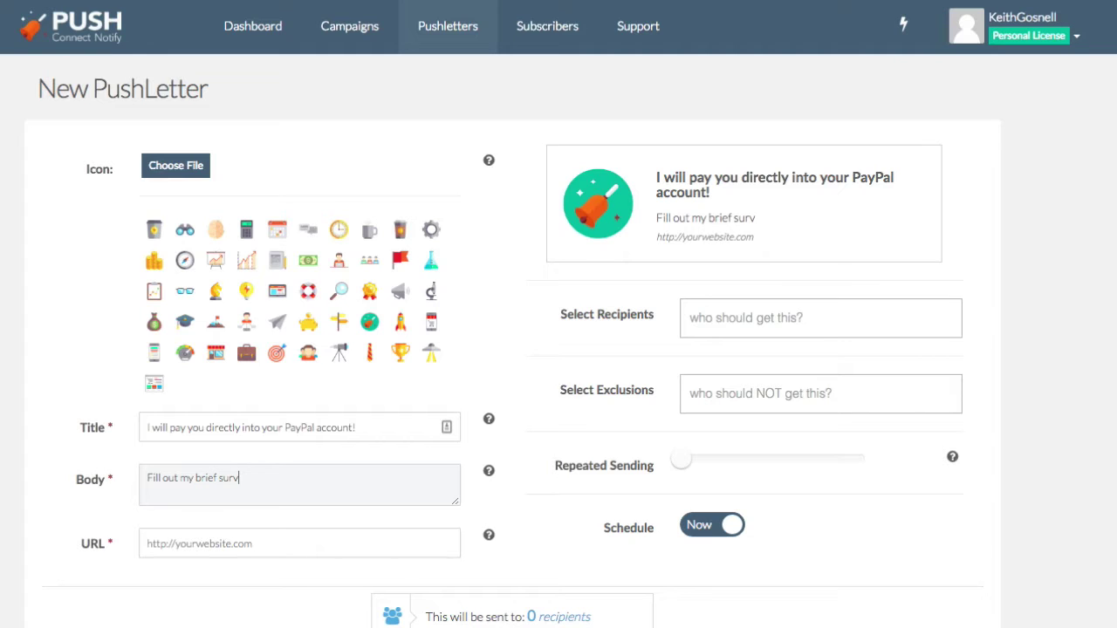
type("ey and get paid")
Set the link to the ampedpublishing instaniche page without the www prefix.
left_click(197, 546)
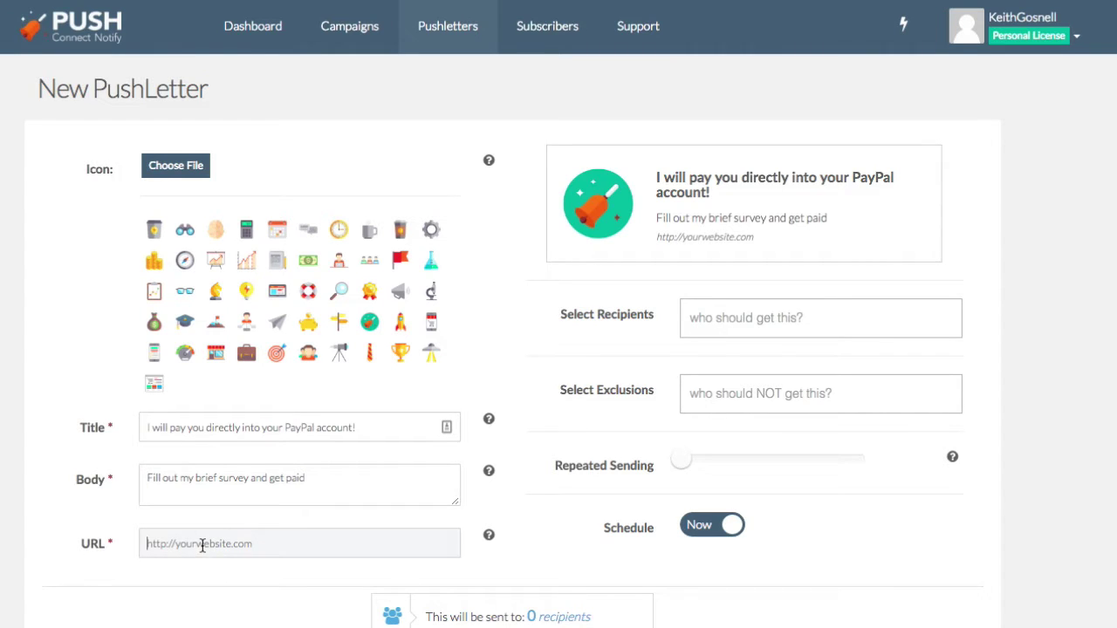
type("http:")
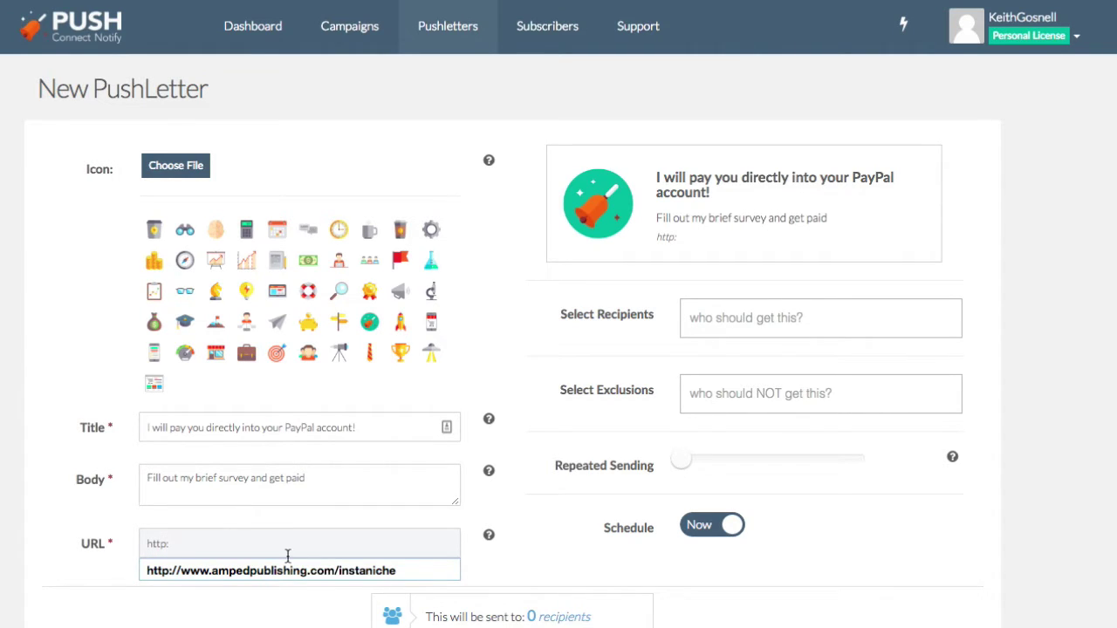
left_click(237, 568)
left_click(204, 545)
key("BackSpace")
key("BackSpace")
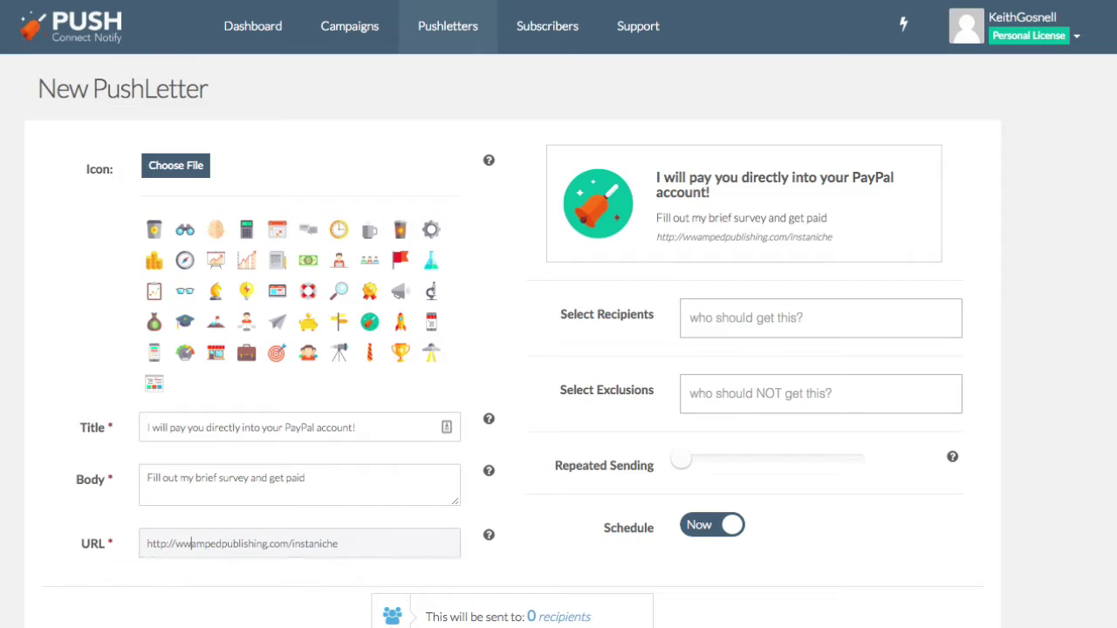
key("BackSpace")
key("BackSpace")
left_click(253, 593)
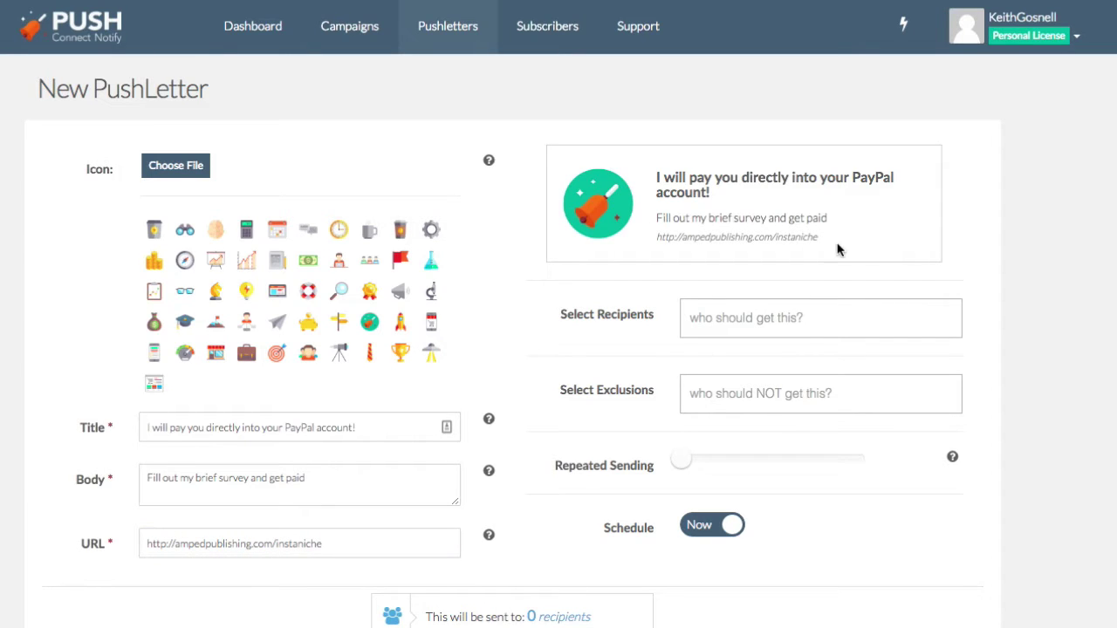
Choose the ampedpublishing campaign as the PushLetter's recipient.
left_click(724, 314)
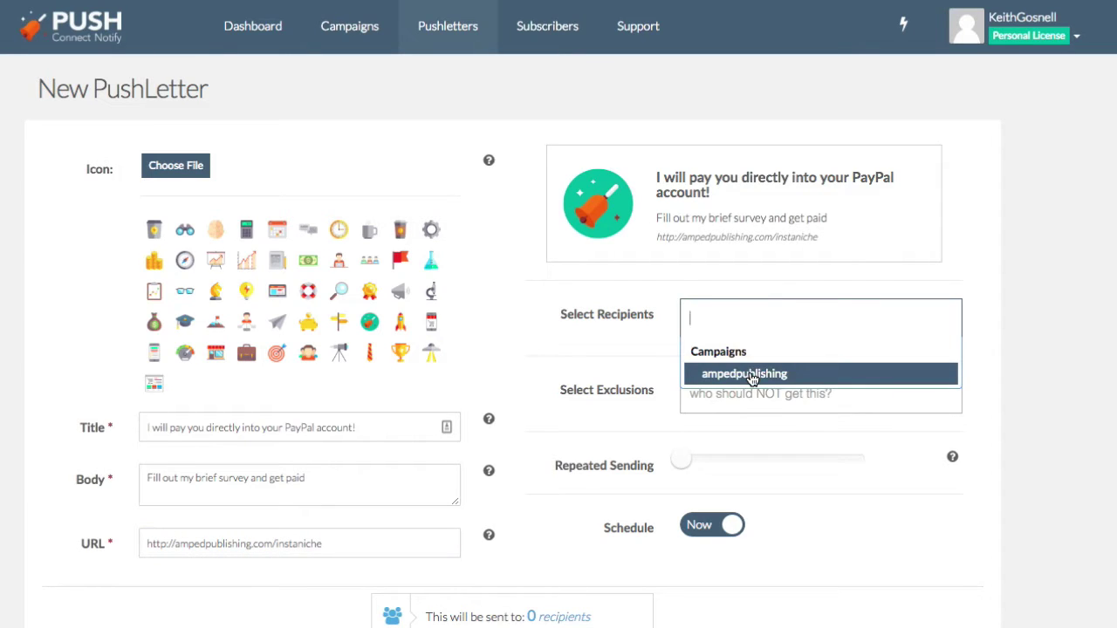
left_click(750, 373)
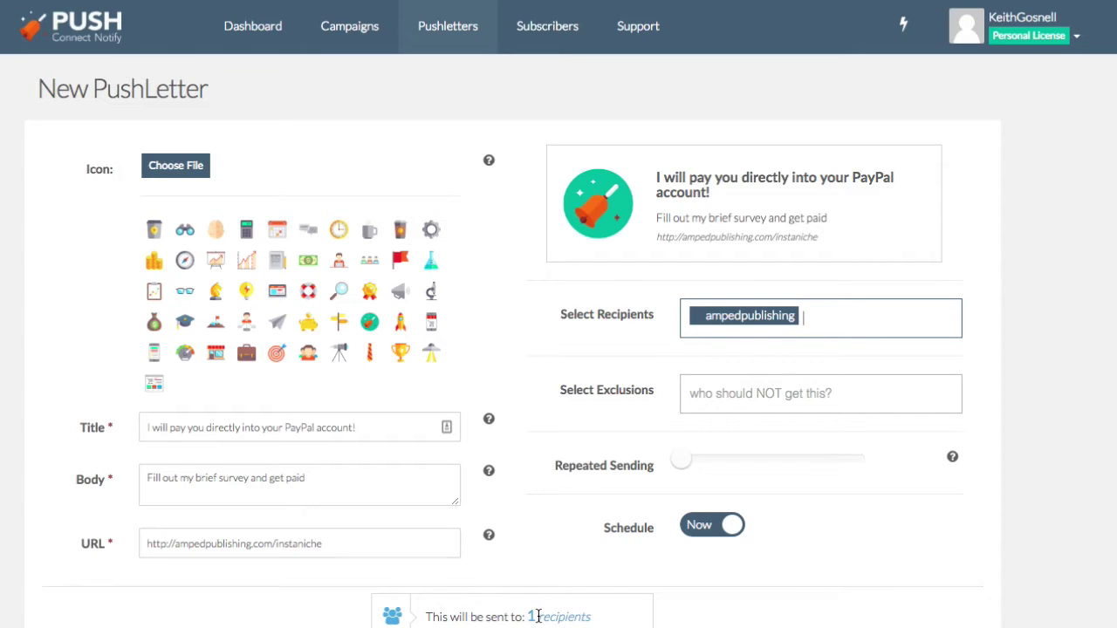
mouse_move(747, 468)
Send the PayPal survey PushLetter and dismiss the resulting desktop notification.
left_click(770, 580)
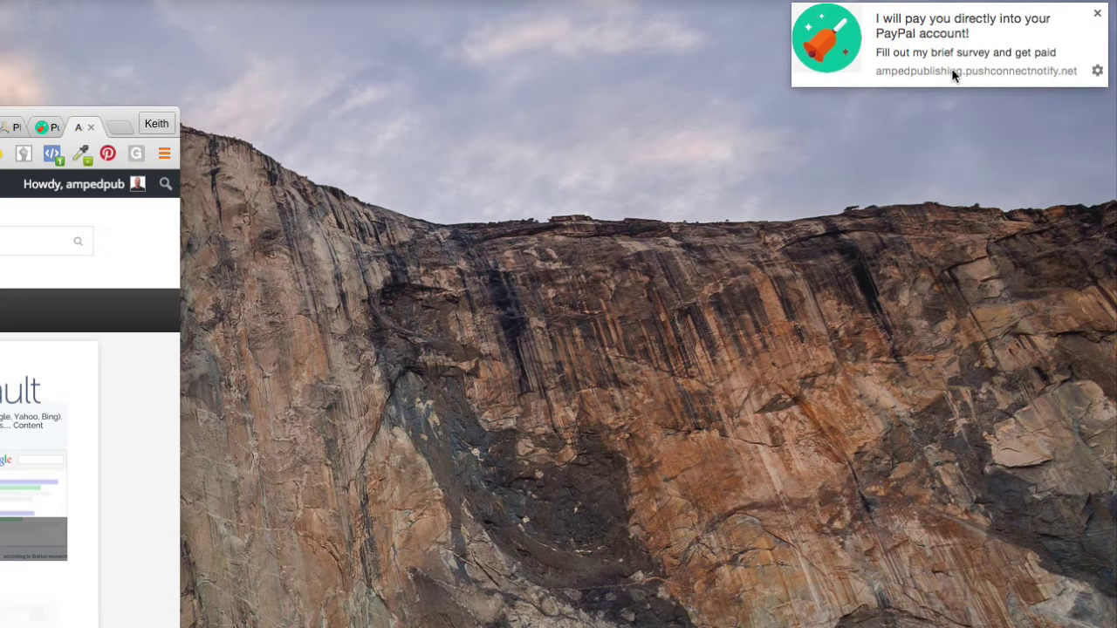
left_click(1097, 70)
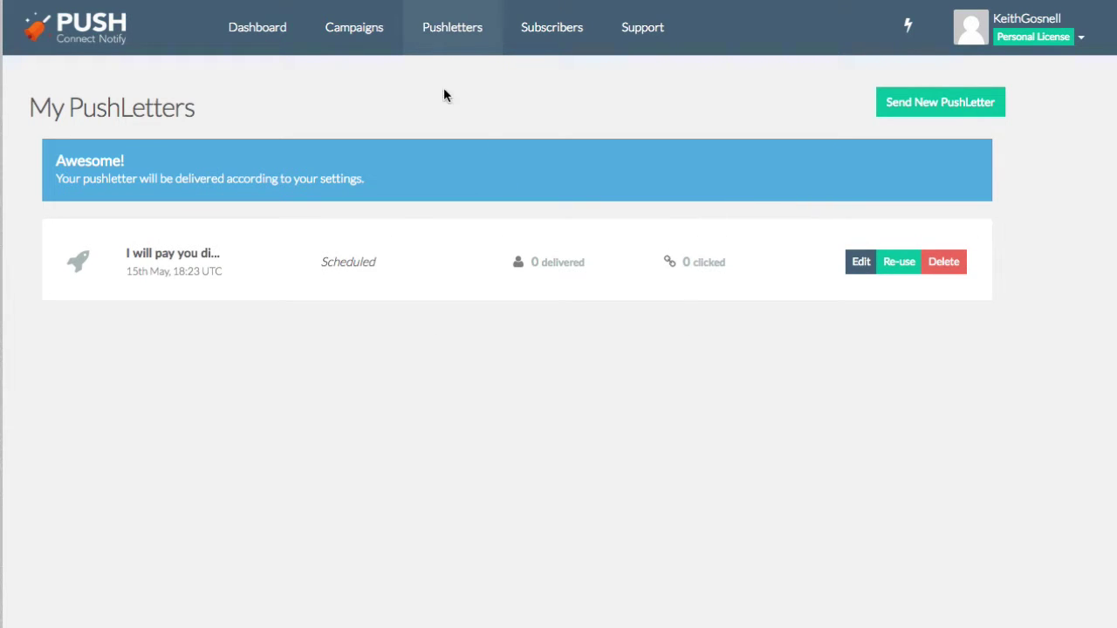
Search subscribers filtered to Chrome on Desktop and Mobile, finding 1 subscriber.
left_click(558, 29)
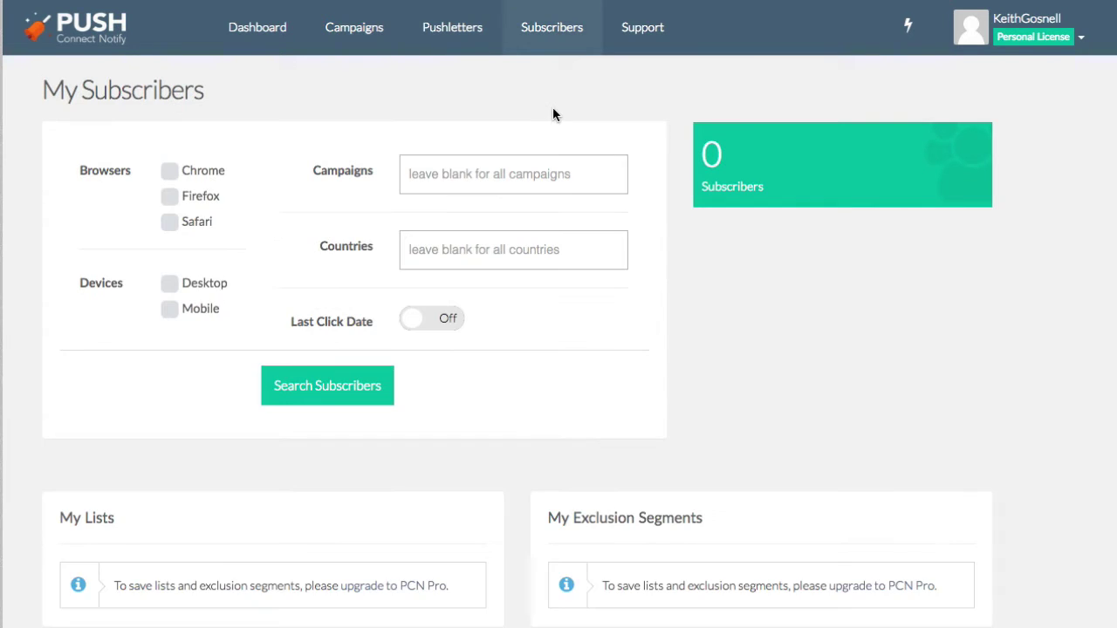
left_click(174, 174)
left_click(170, 285)
left_click(169, 309)
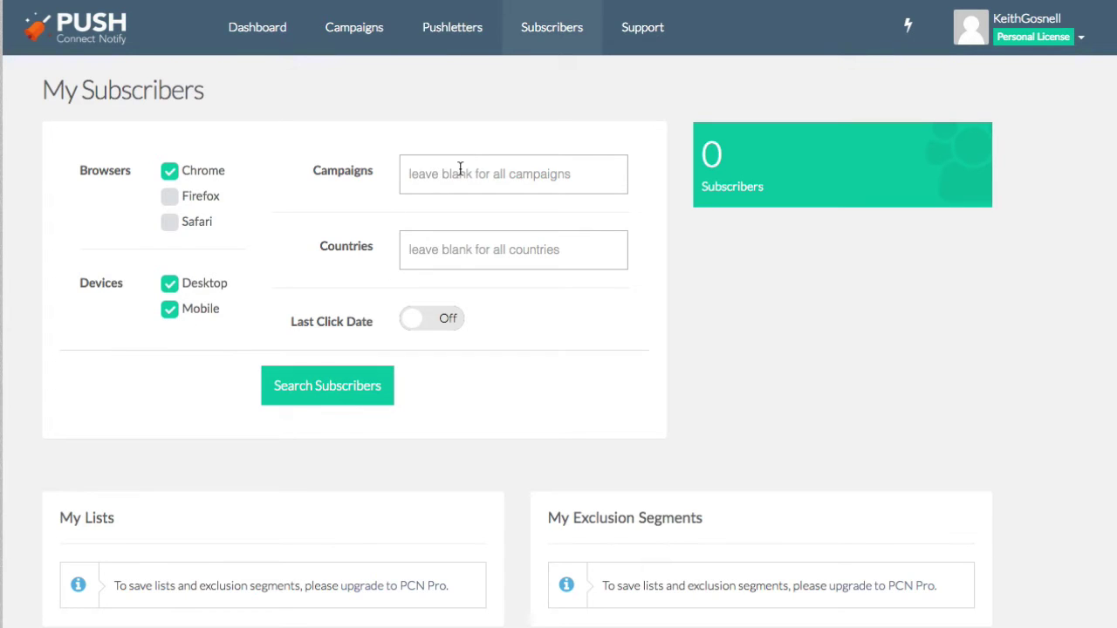
left_click(336, 389)
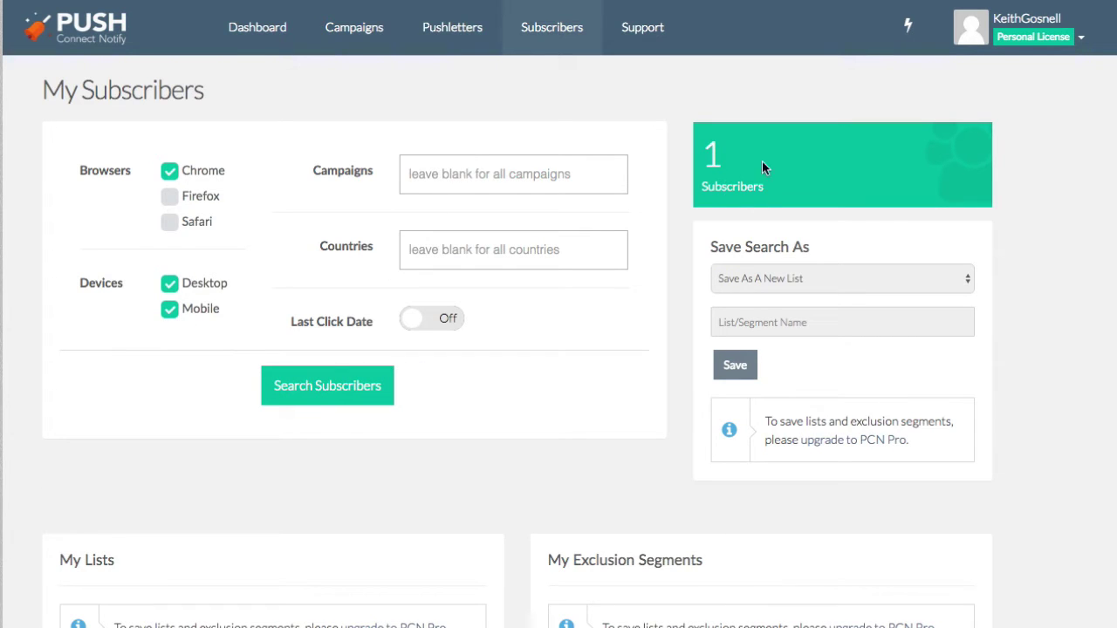